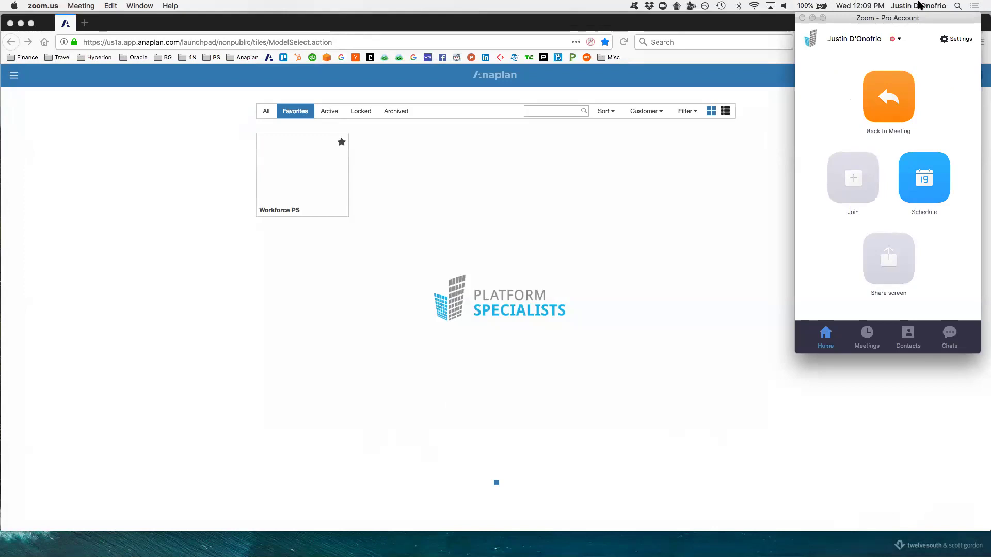
Step: Close the Zoom window and open the Workforce PS model from the favorites
click(812, 18)
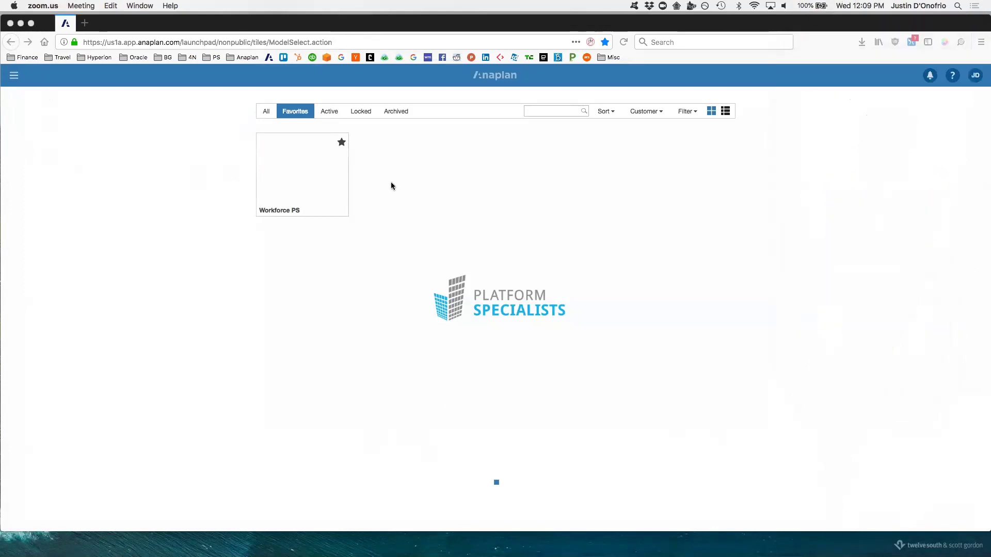
click(298, 176)
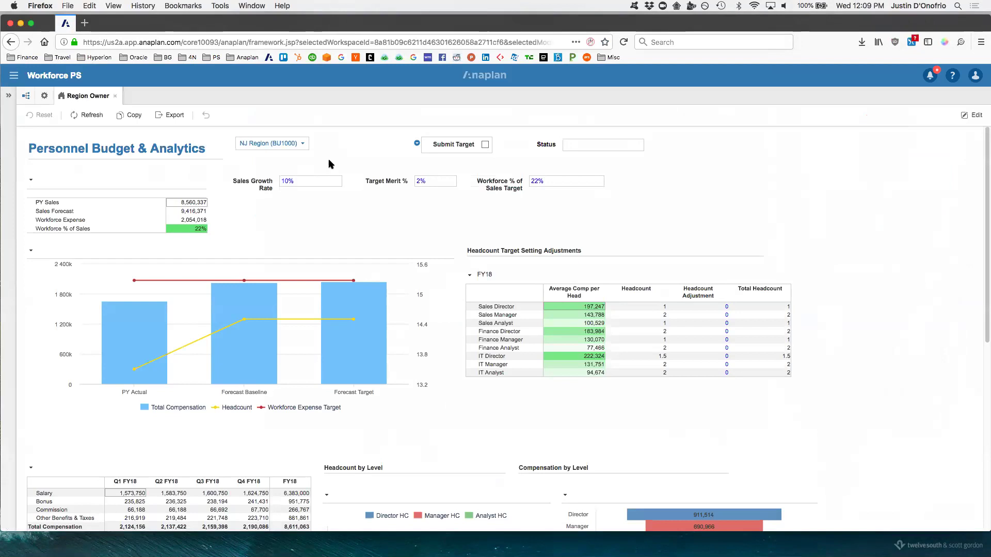
Step: View the dashboard for North Region, and return the region selection to NJ Region (BU1000)
click(303, 143)
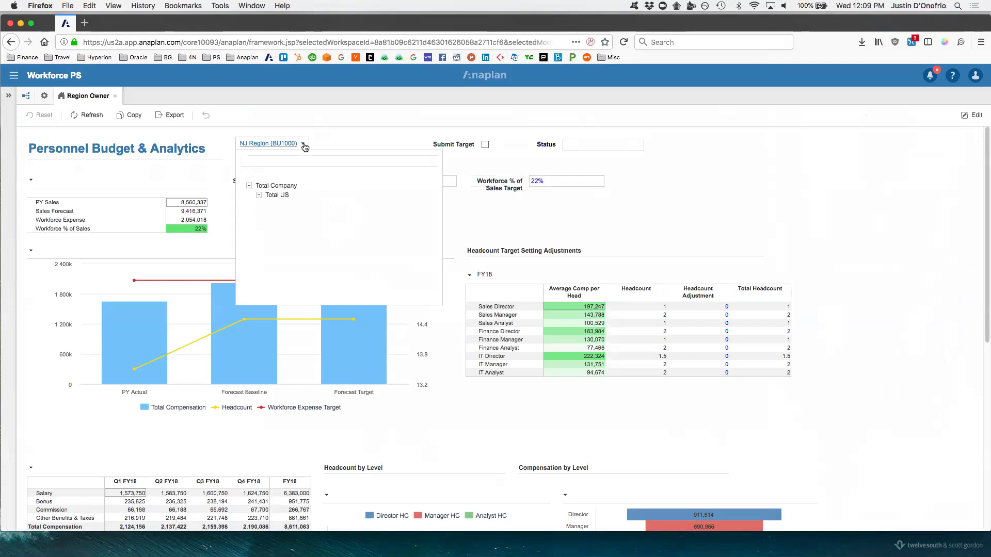
click(294, 205)
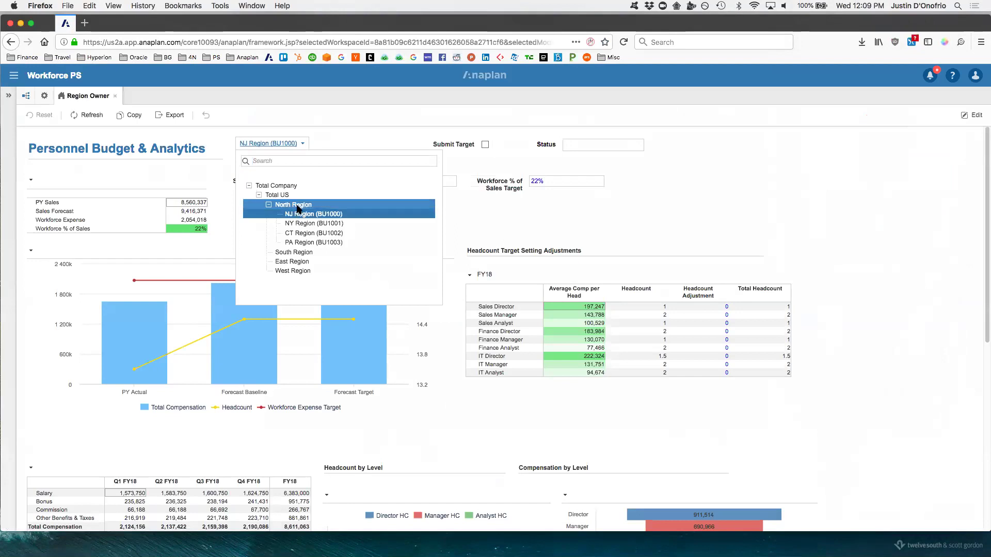
click(281, 144)
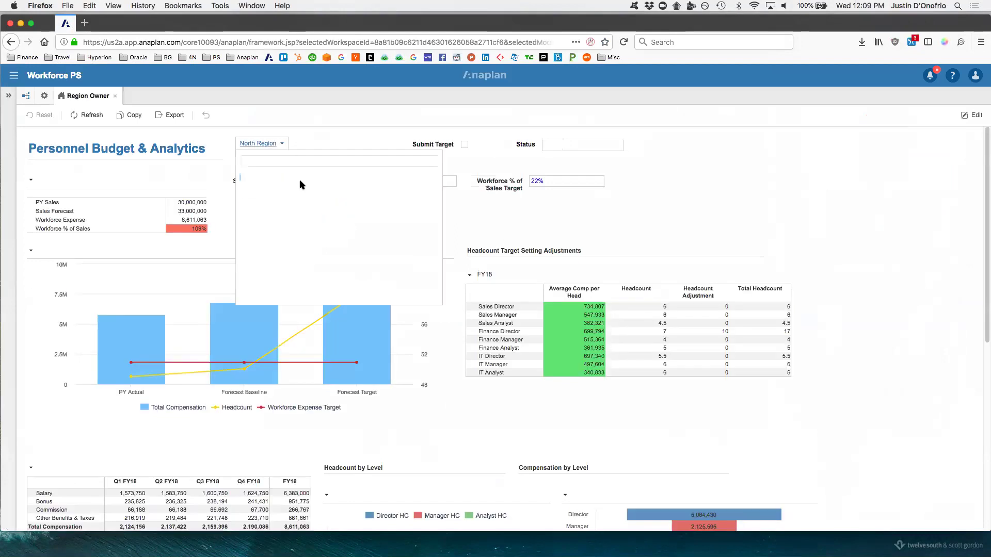
click(268, 205)
click(305, 215)
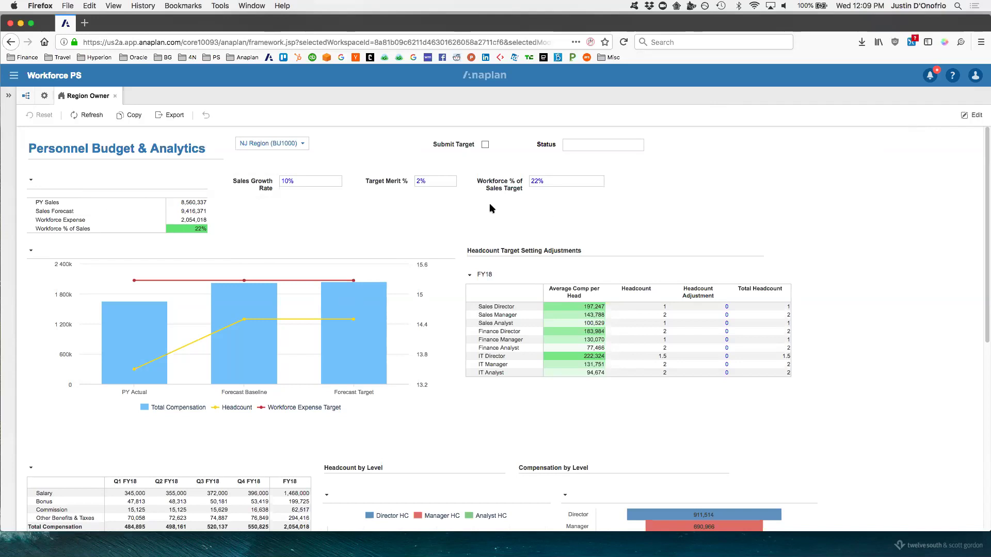
Step: Set the Sales Growth Rate for the NJ Region to 25%
click(286, 181)
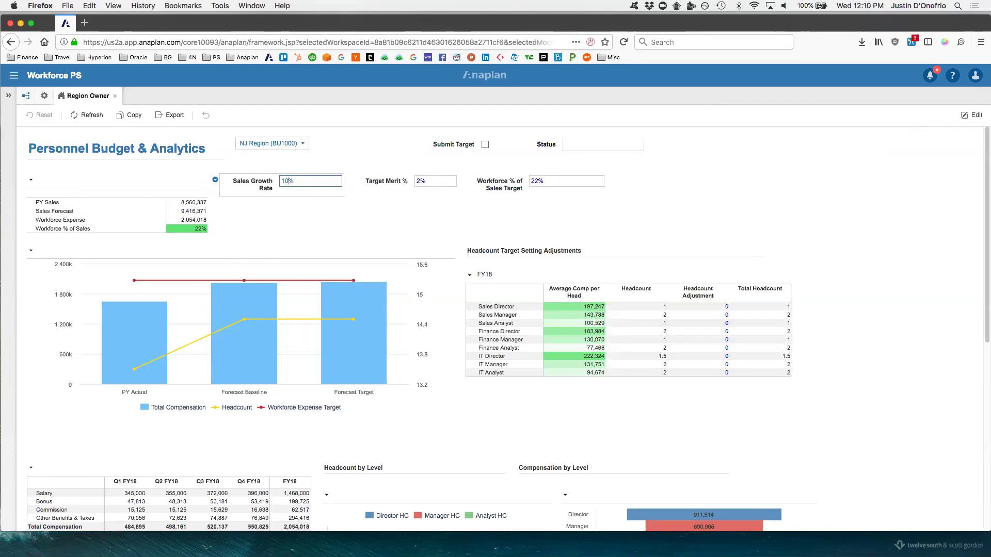
key(BackSpace)
key(BackSpace)
text(25)
key(Return)
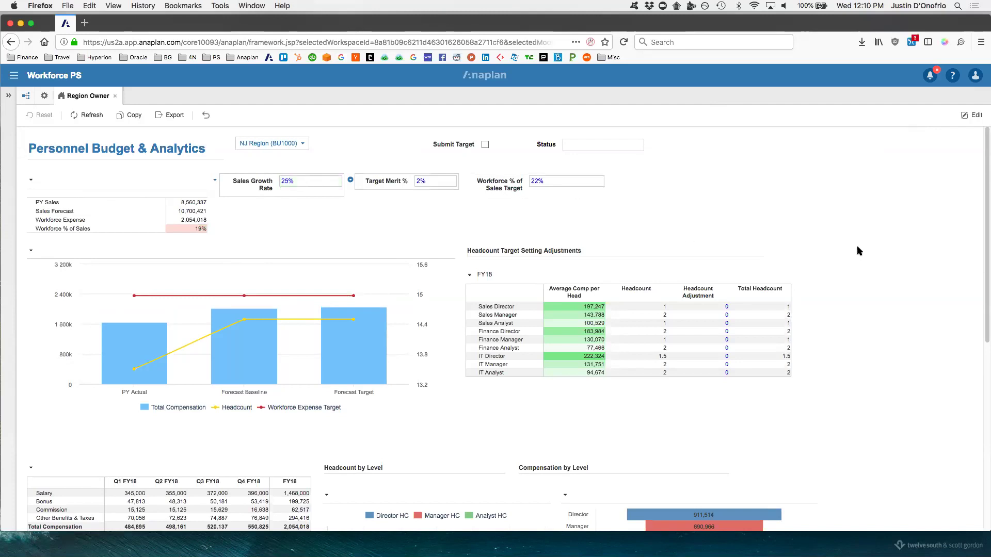
Step: Set the Workforce % of Sales Target to 30%
click(539, 182)
key(BackSpace)
text(30)
key(Return)
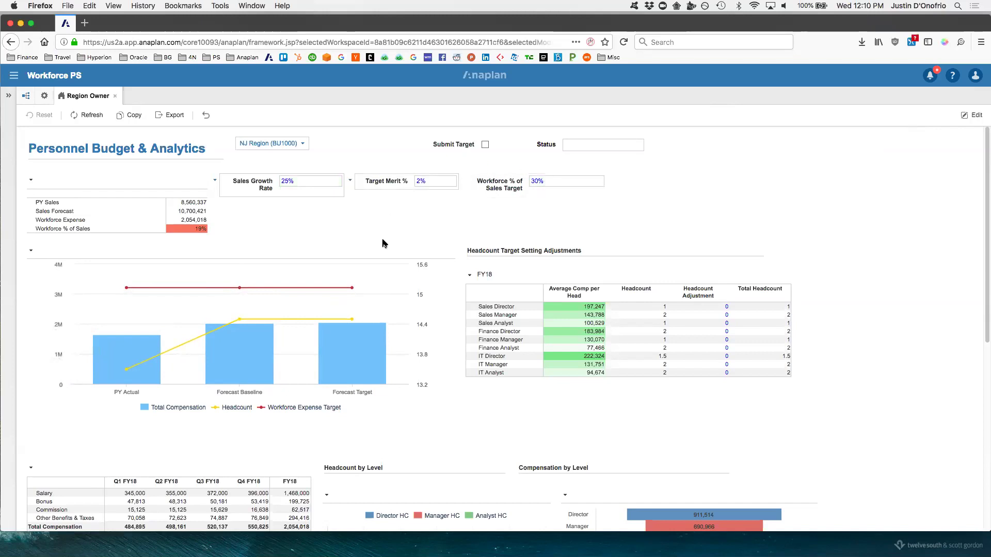
Step: Examine the forecast target in the compensation chart and the headcount and compensation breakdowns by level
mouse_move(334, 363)
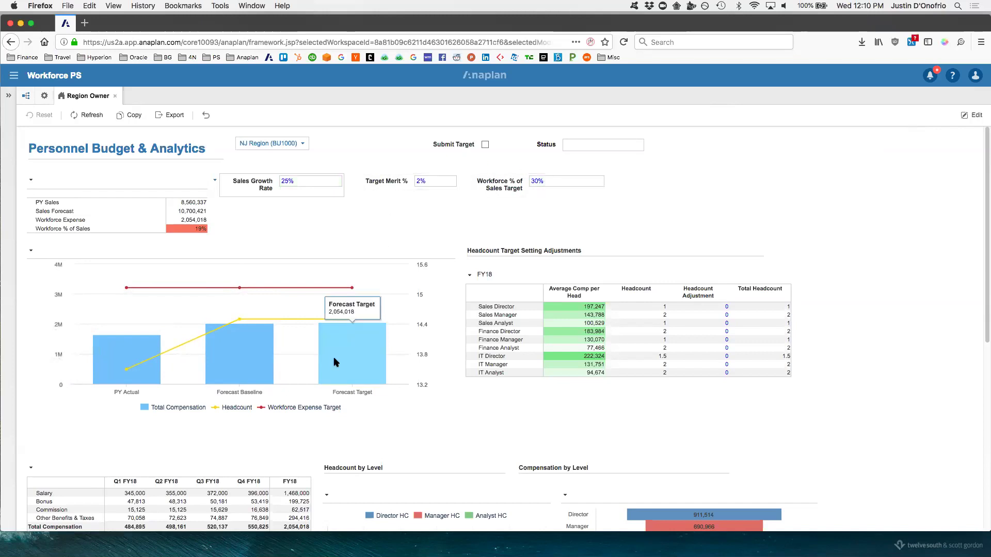
mouse_move(352, 290)
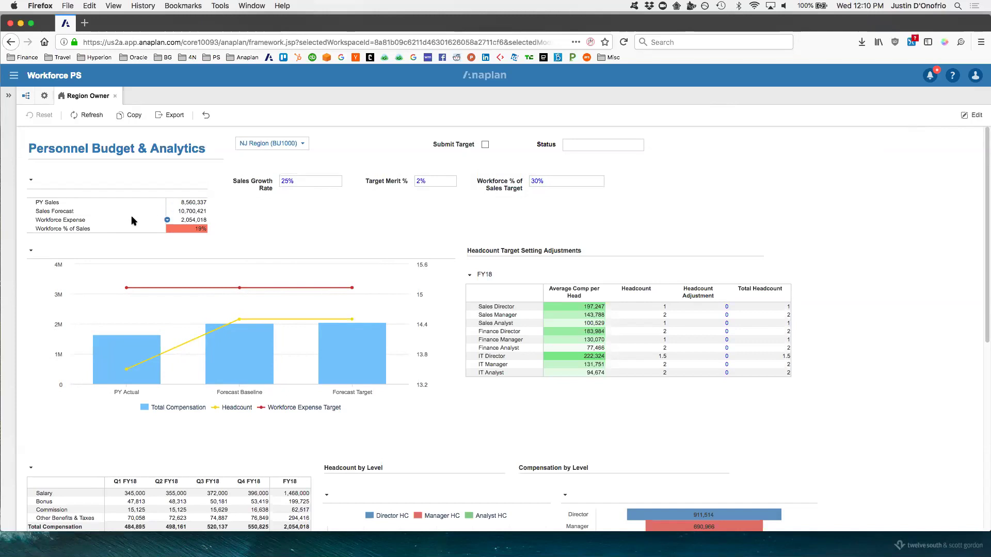
scroll(378, 317, down, 1)
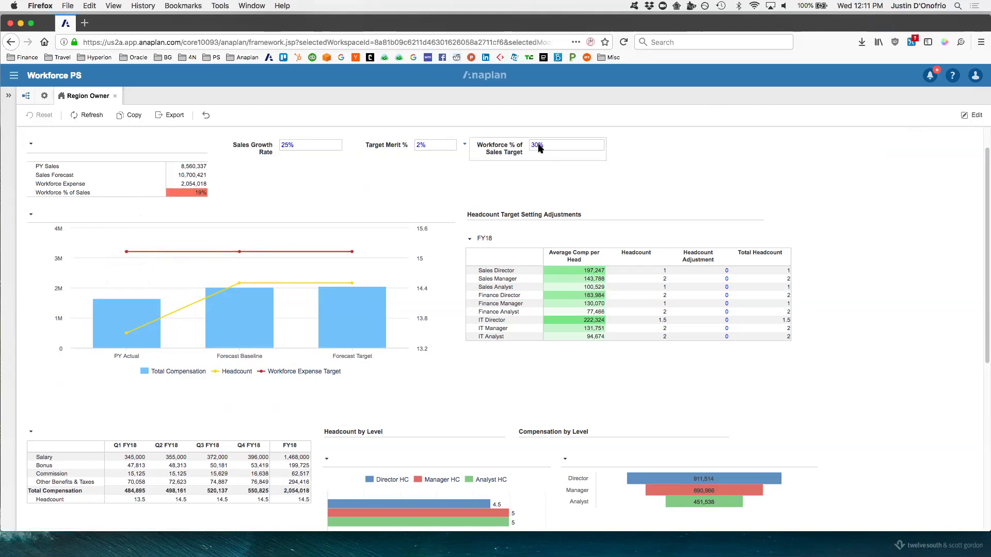
scroll(901, 399, down, 5)
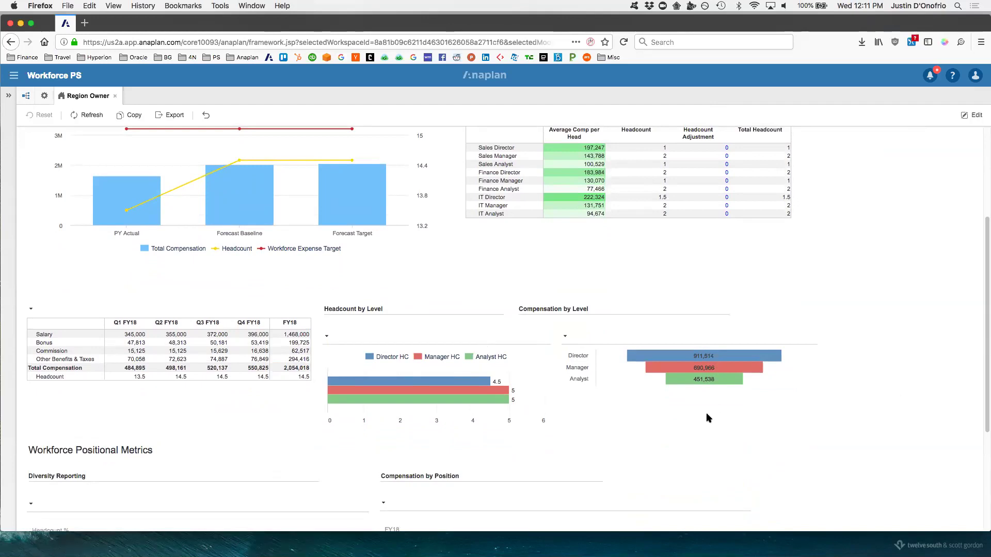
mouse_move(716, 359)
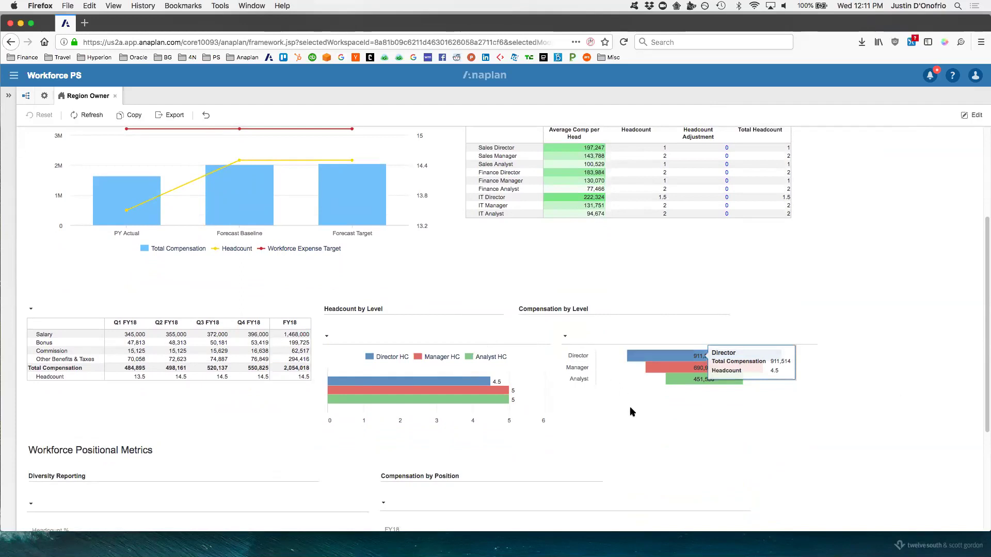
mouse_move(678, 389)
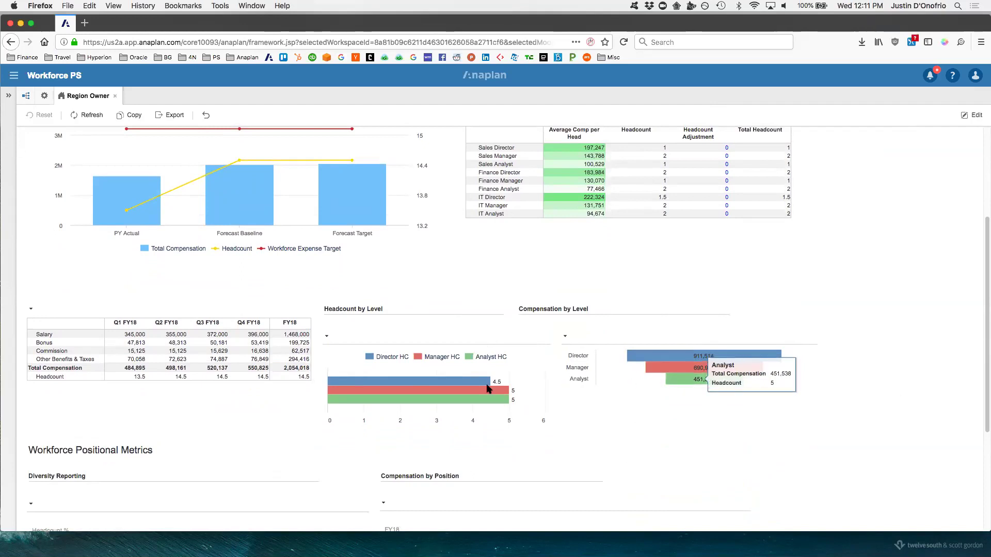
mouse_move(443, 384)
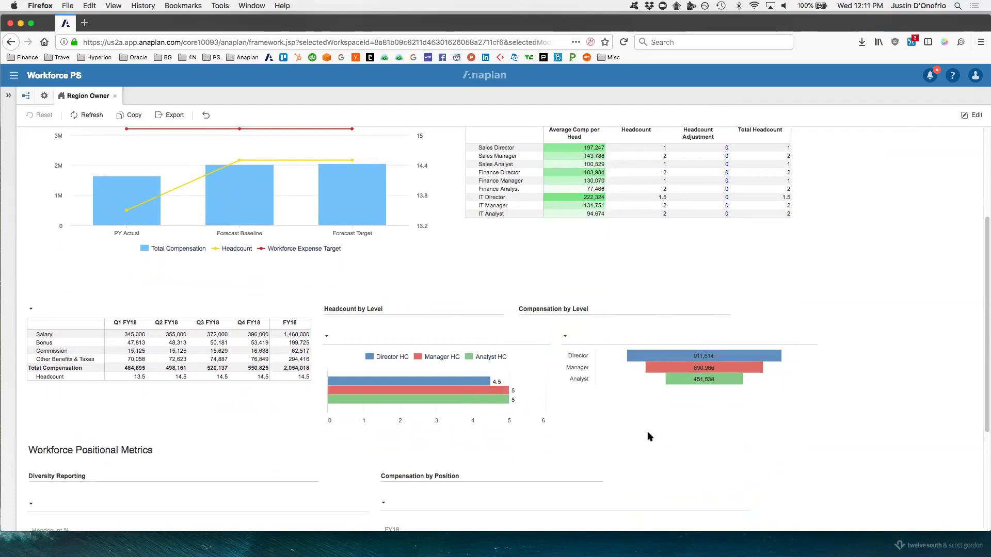
scroll(651, 433, up, 5)
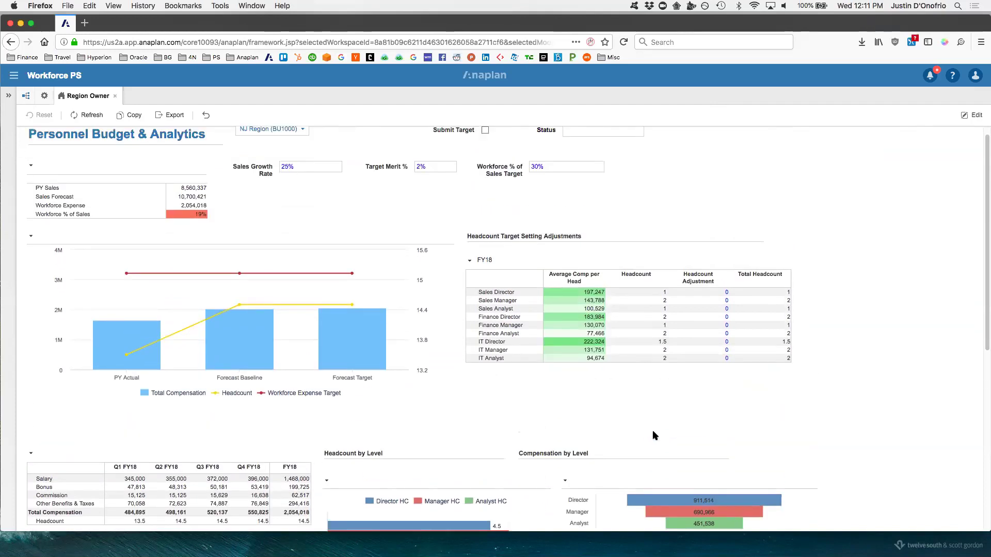
scroll(655, 433, up, 1)
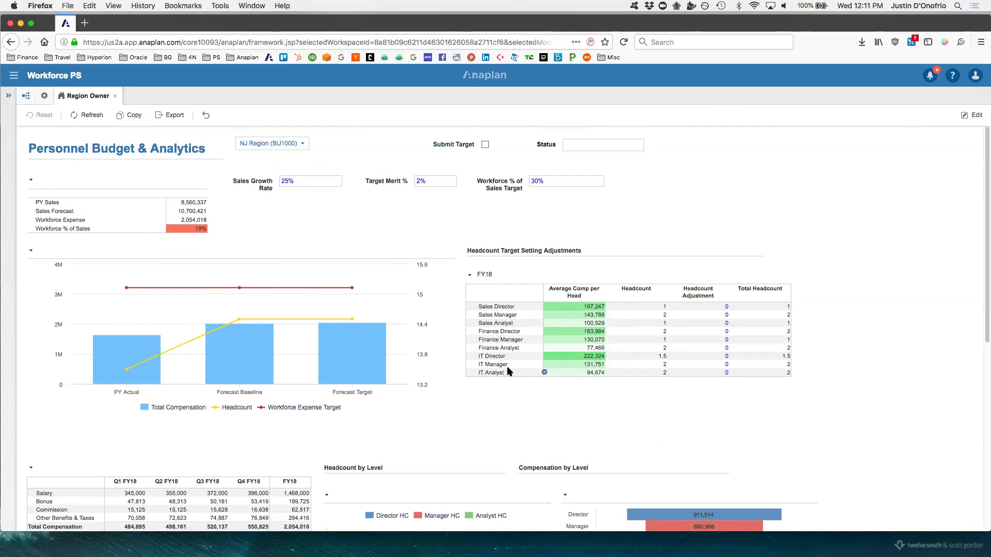
Step: Enter FY18 headcount adjustments of 1 for Sales Director, 1 for Sales Manager and 2 for Sales Analyst
click(723, 309)
click(717, 306)
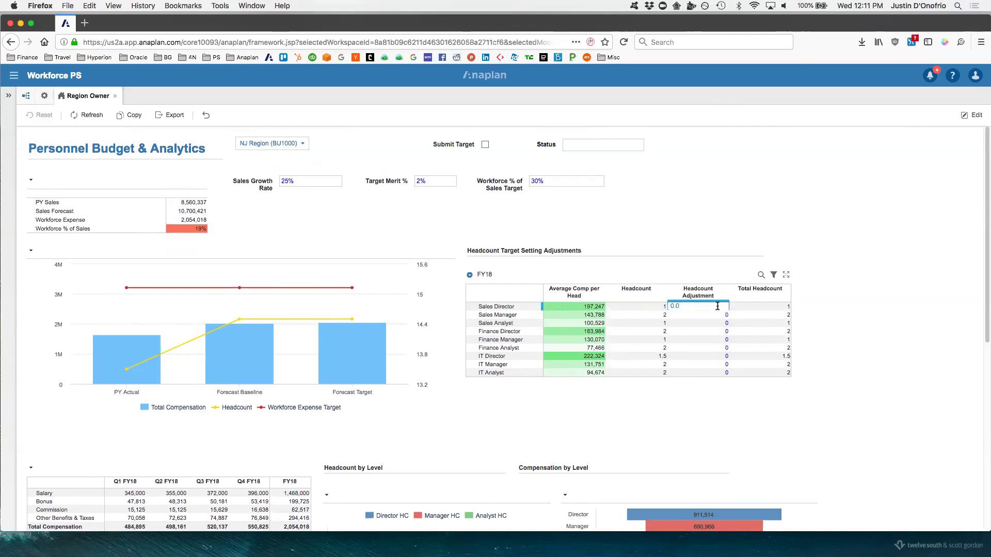
key(Return)
text(1)
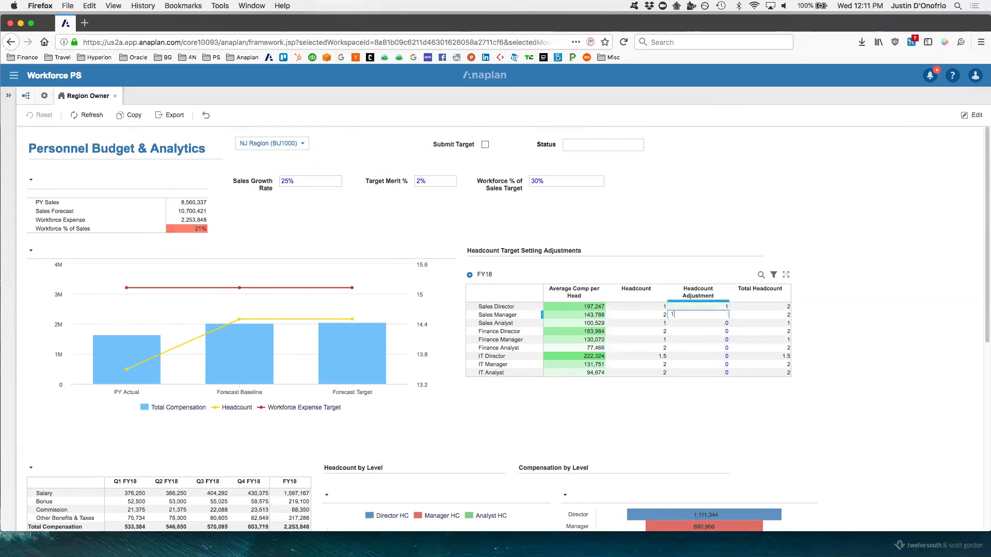
key(Return)
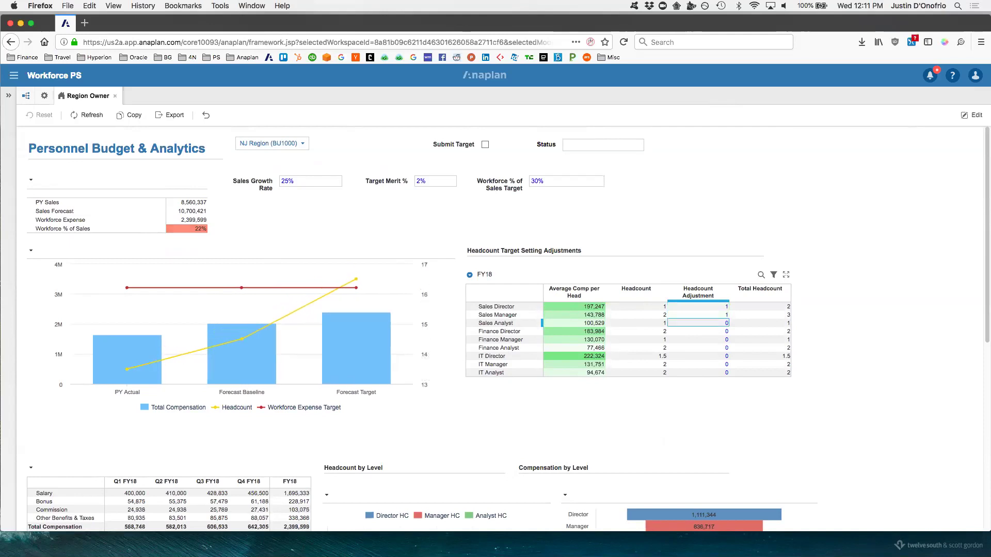
text(2)
key(Return)
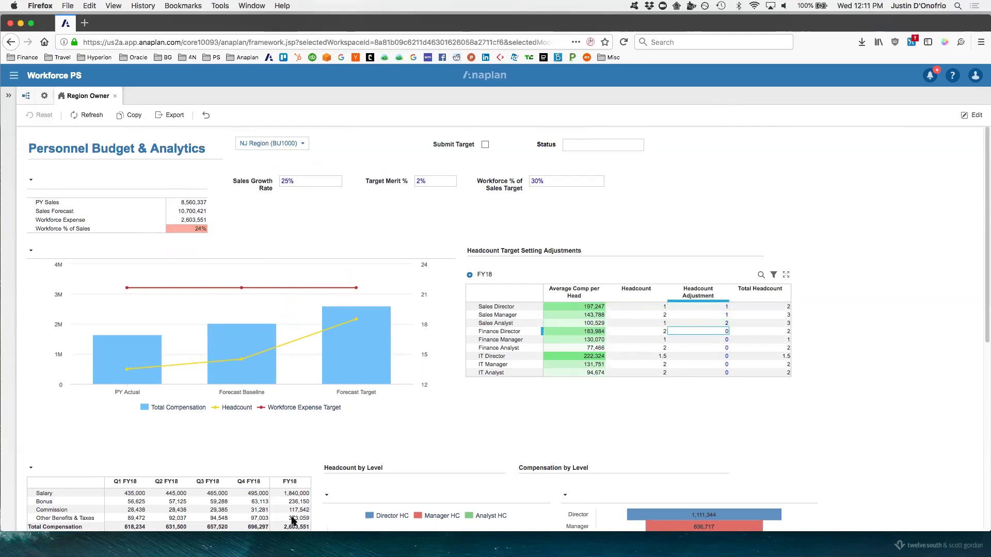
Step: Enter FY18 headcount adjustments of -1 for Finance Director, 1 for Finance Manager and 3 for Finance Analyst
mouse_move(356, 293)
text(-1)
key(Return)
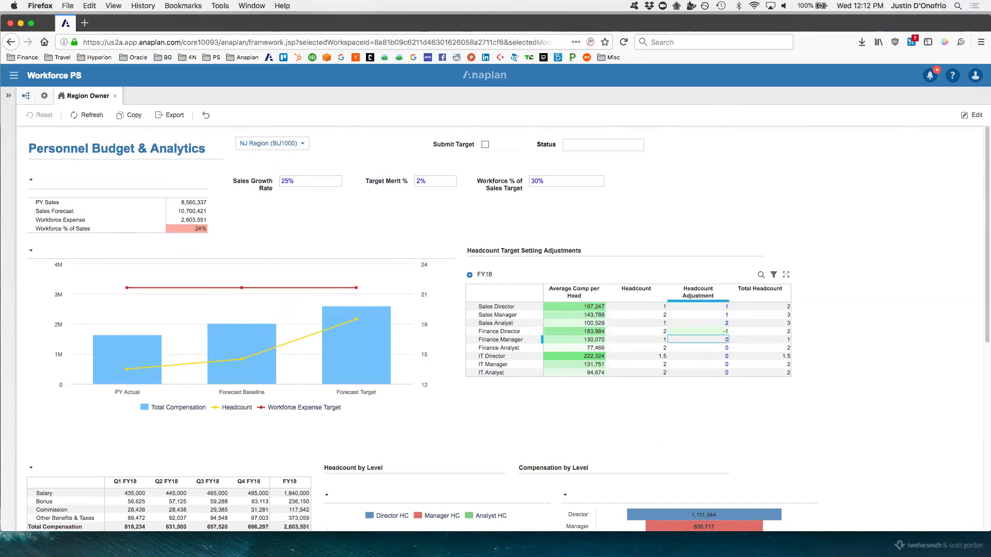
text(1)
key(Return)
text(3)
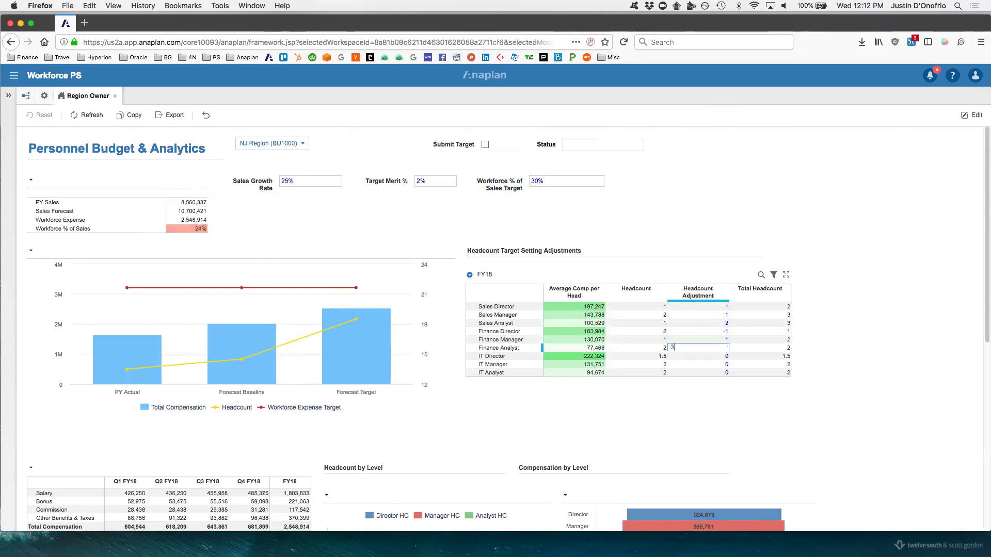
key(Return)
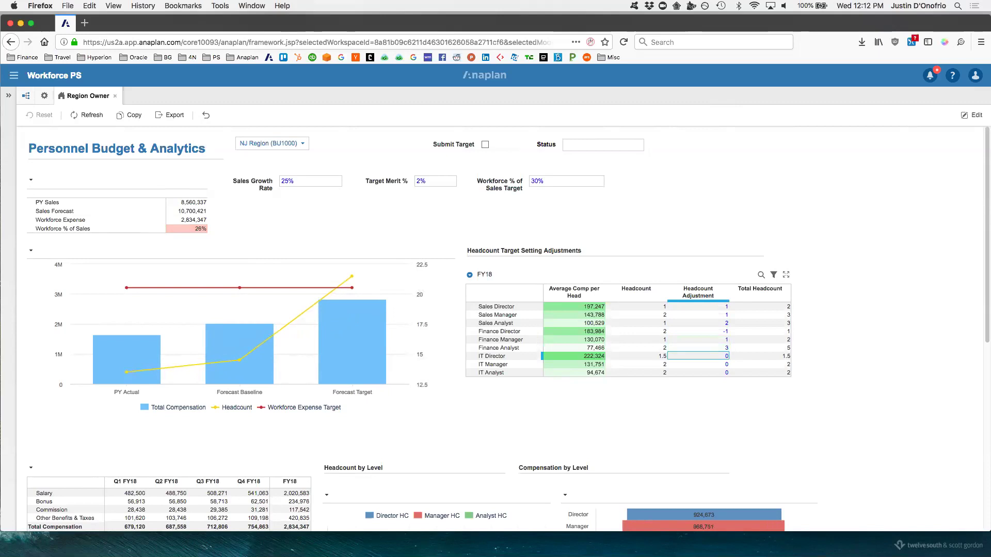
Step: Enter FY18 headcount adjustments of 1 for IT Manager and 2 for IT Analyst, skipping IT Director
key(Return)
text(1)
key(Return)
text(2)
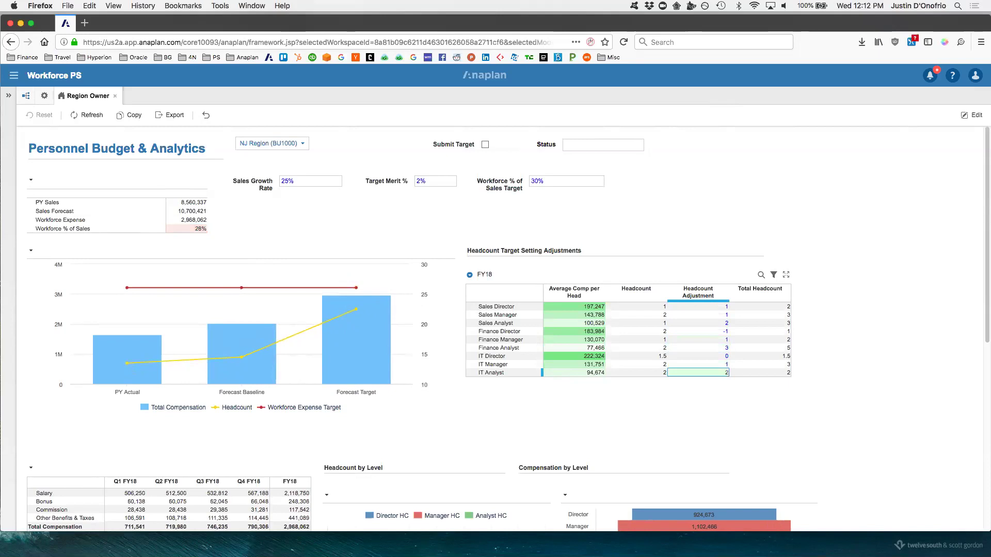
key(Return)
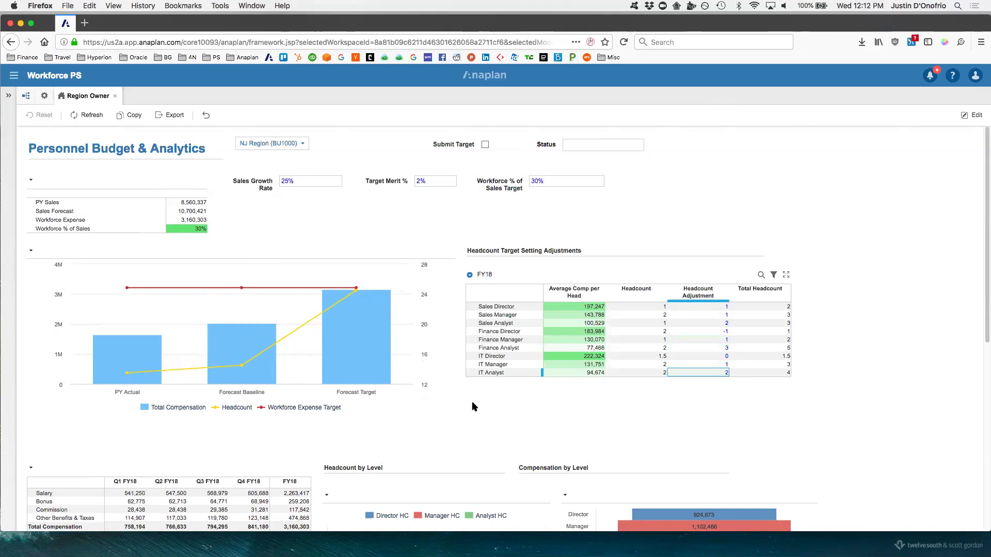
Step: Set the Target Merit % for the NJ Region to 10%
scroll(469, 404, down, 1)
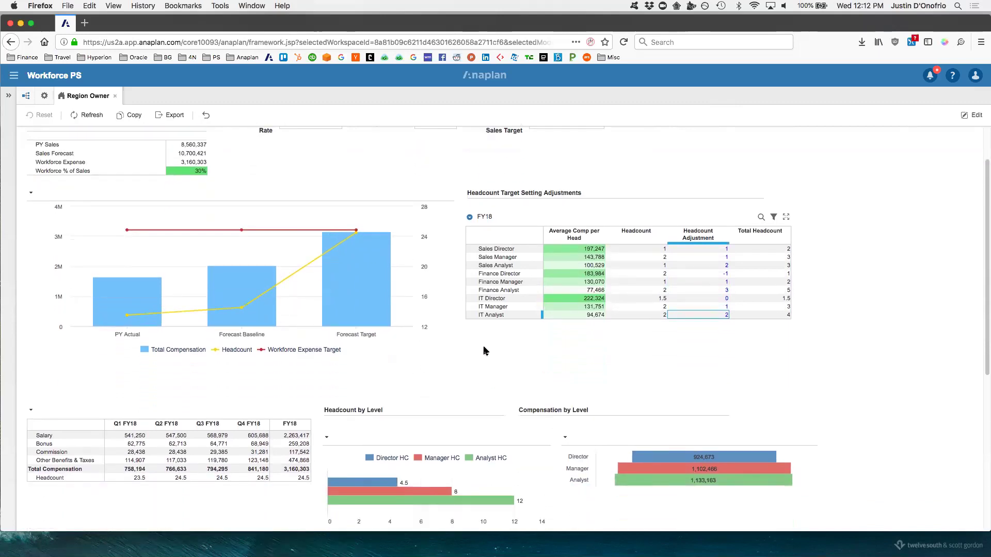
scroll(485, 350, up, 2)
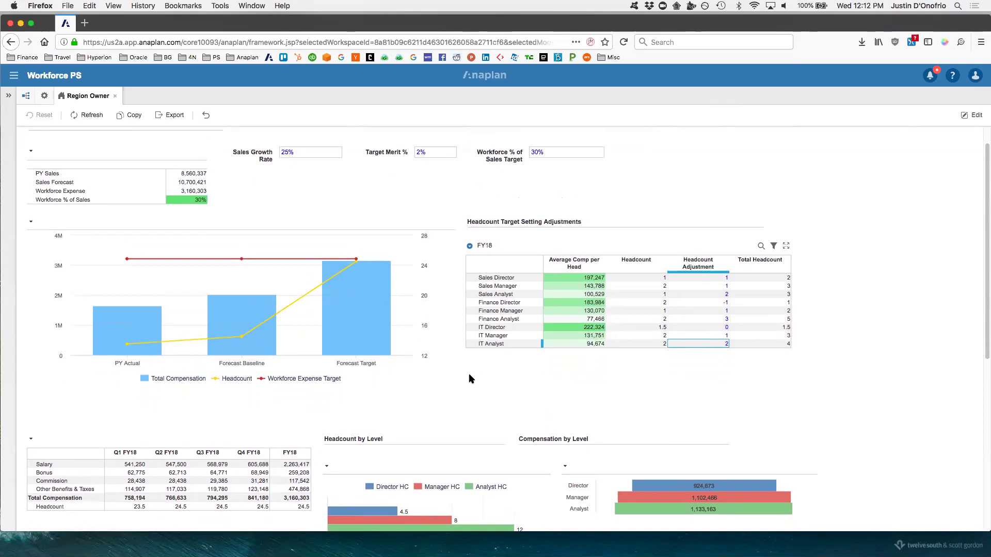
scroll(472, 373, down, 3)
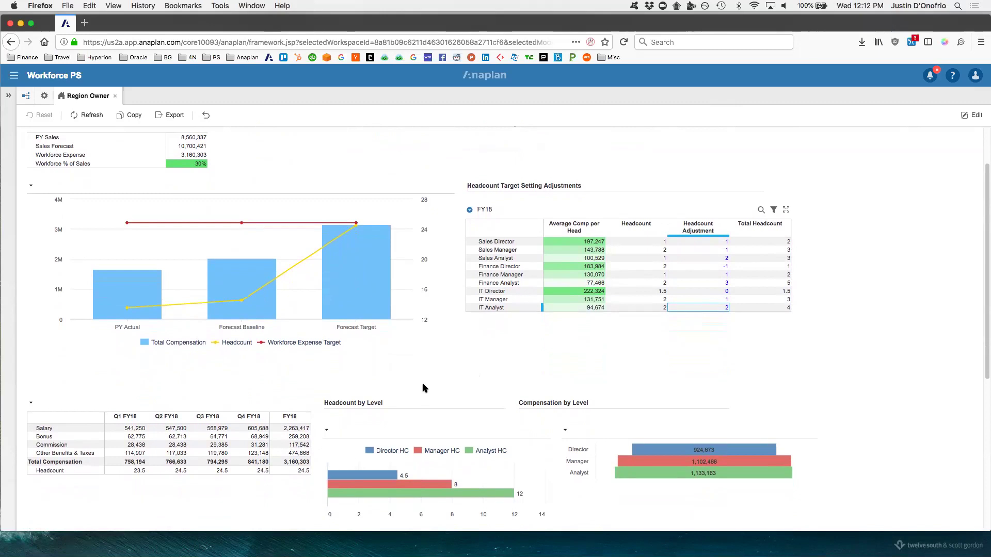
scroll(206, 182, up, 1)
scroll(228, 194, up, 2)
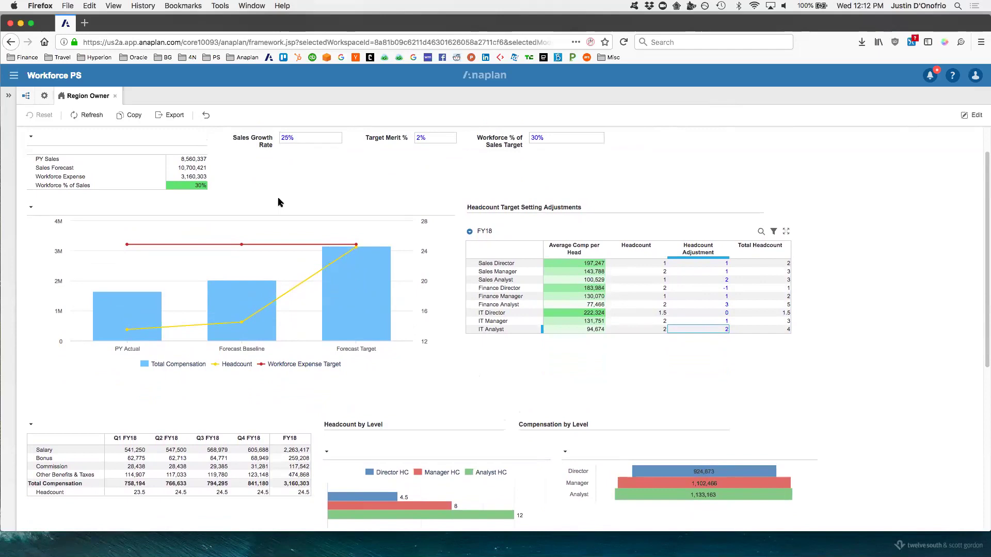
scroll(363, 176, up, 3)
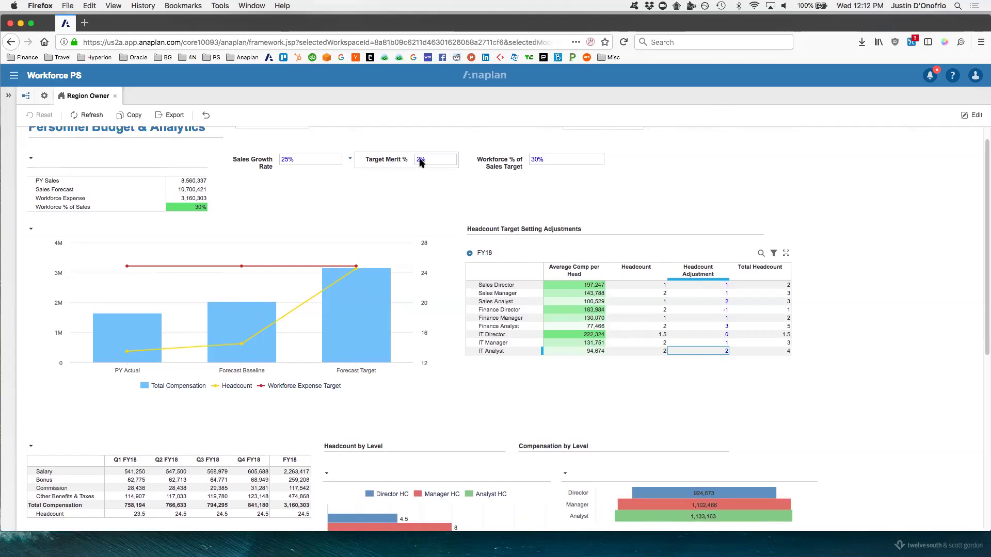
click(419, 162)
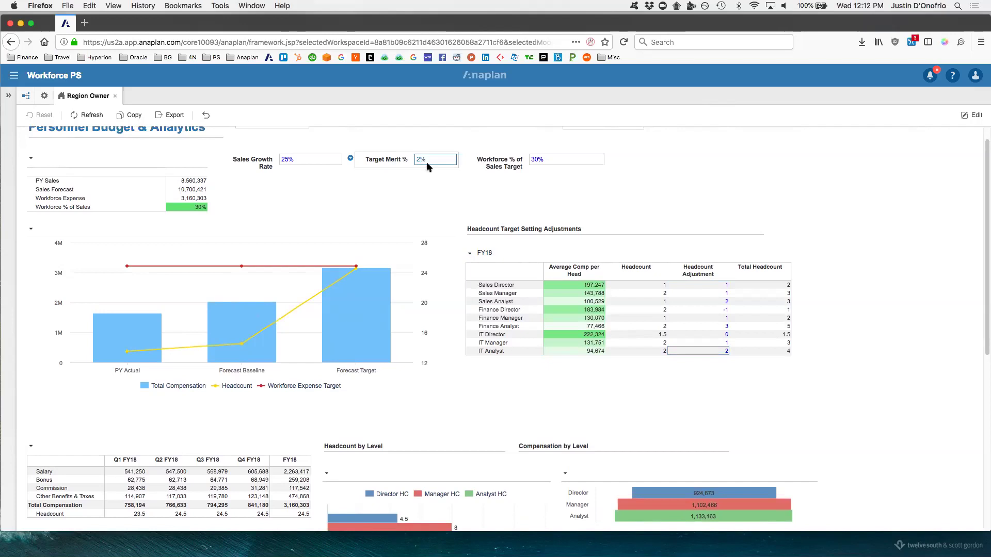
key(BackSpace)
text(10)
key(Tab)
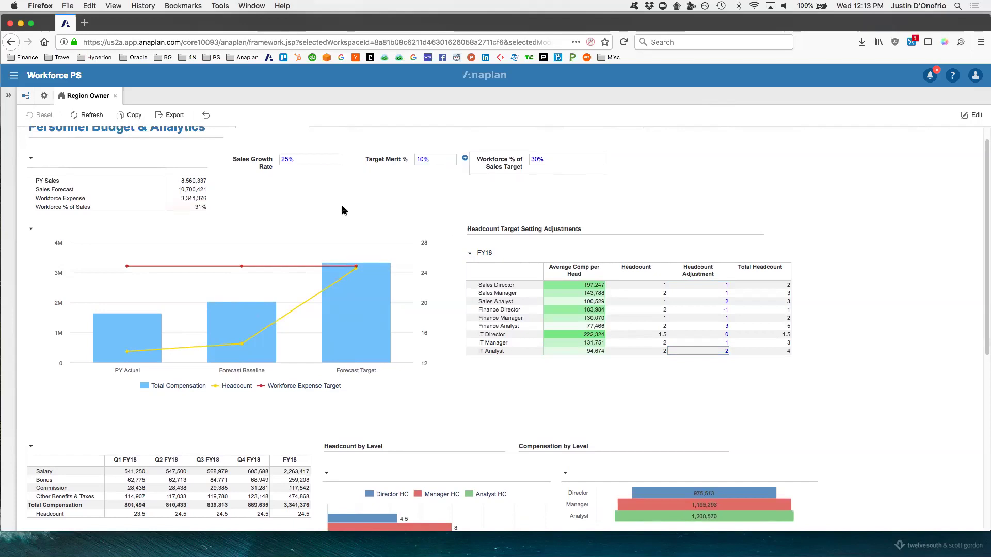
scroll(400, 213, down, 1)
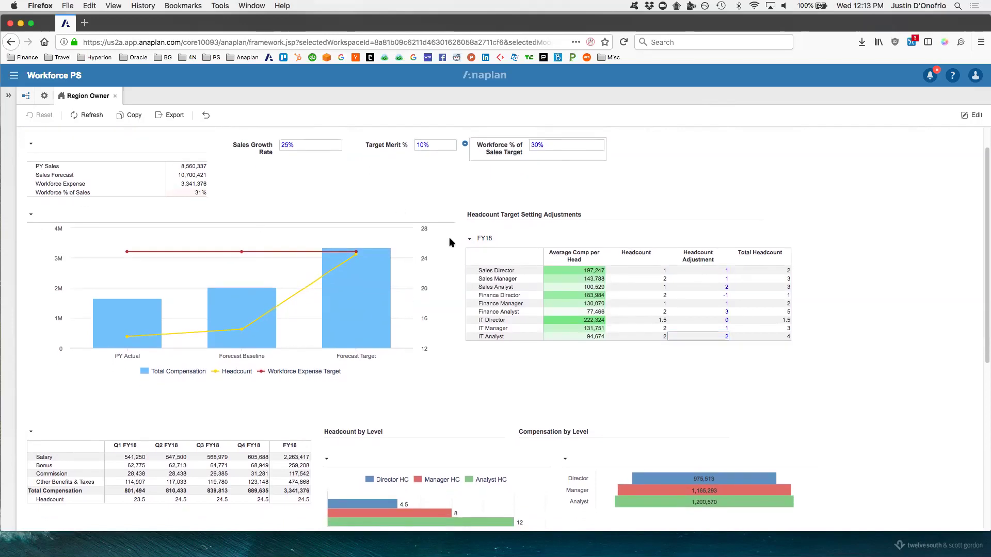
Step: Try to submit the NJ Region target
scroll(440, 234, up, 2)
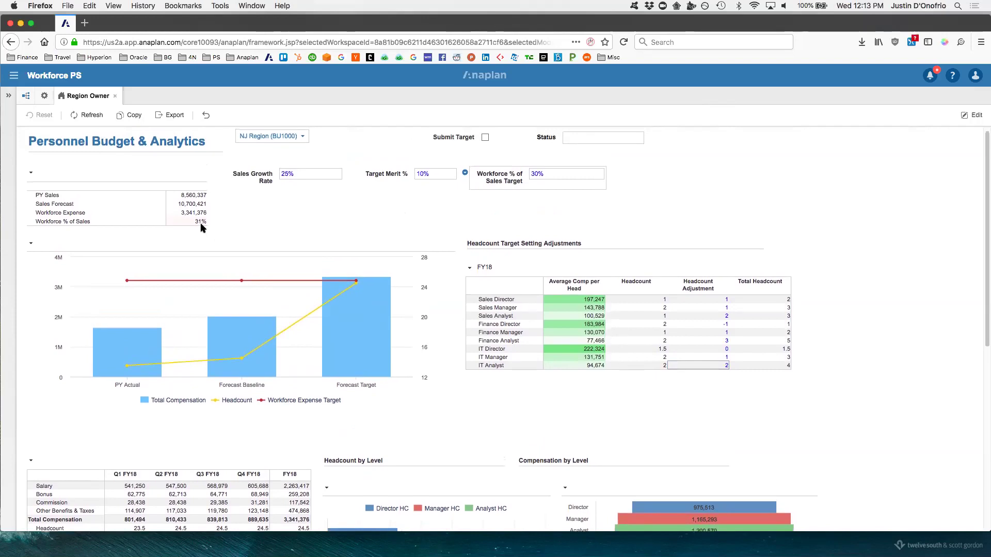
click(485, 137)
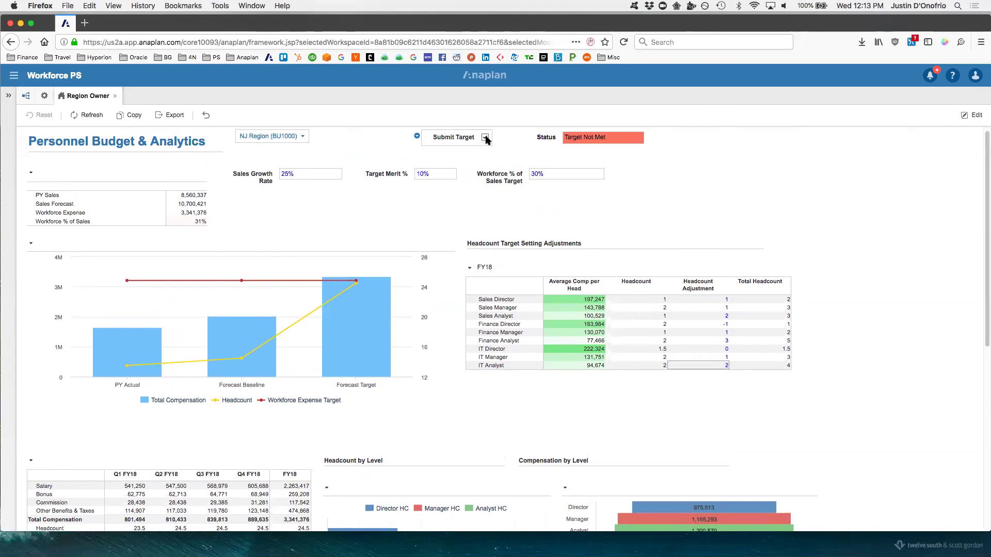
Step: Set the FY18 headcount adjustments to 0 for Sales Director, 0 for Sales Manager and 4 for Sales Analyst
scroll(872, 272, down, 2)
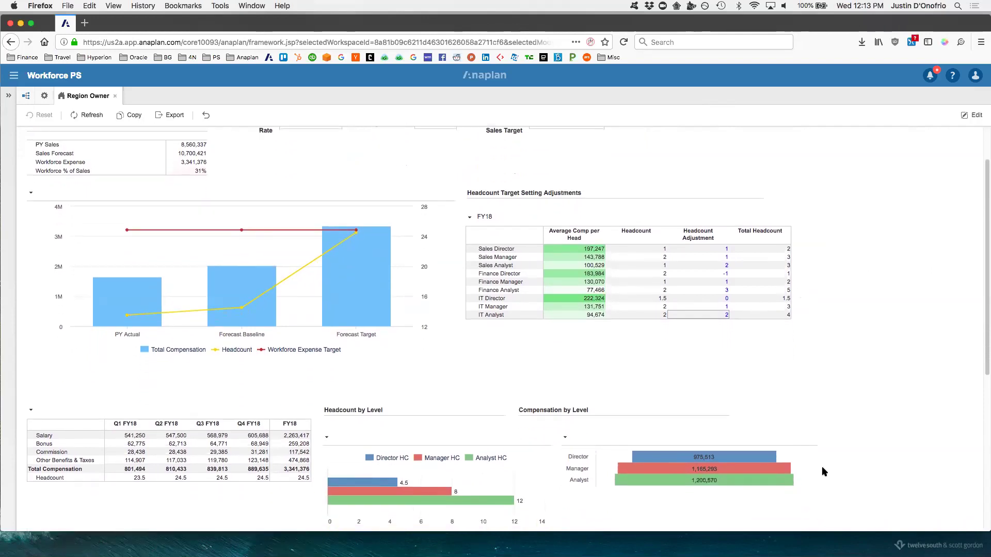
mouse_move(748, 462)
click(715, 250)
text(0)
key(Return)
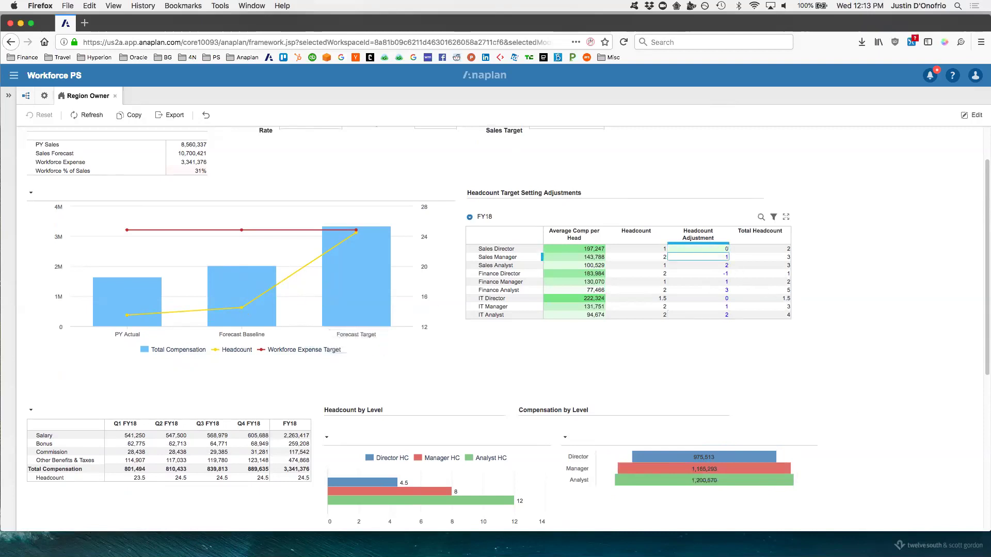
text(0)
key(Return)
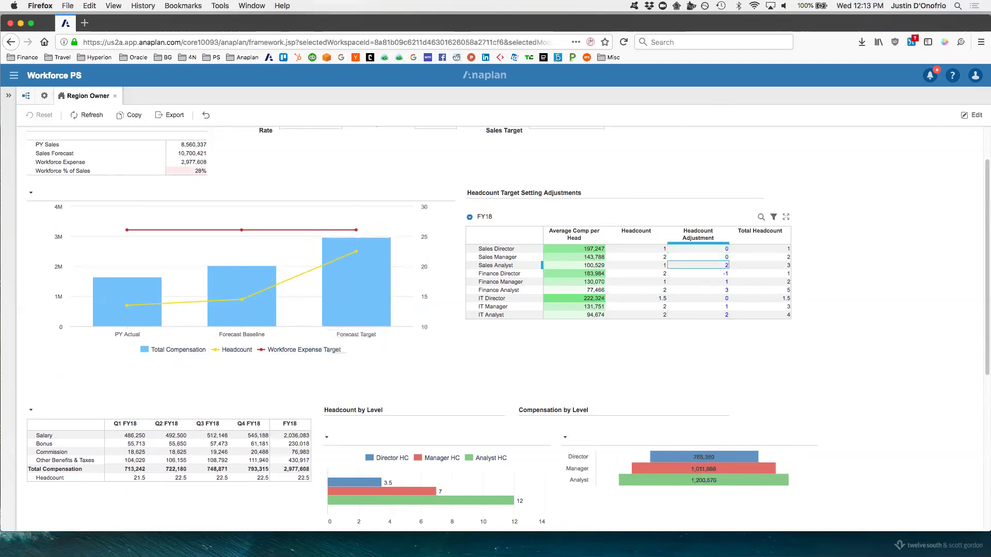
text(4)
key(Return)
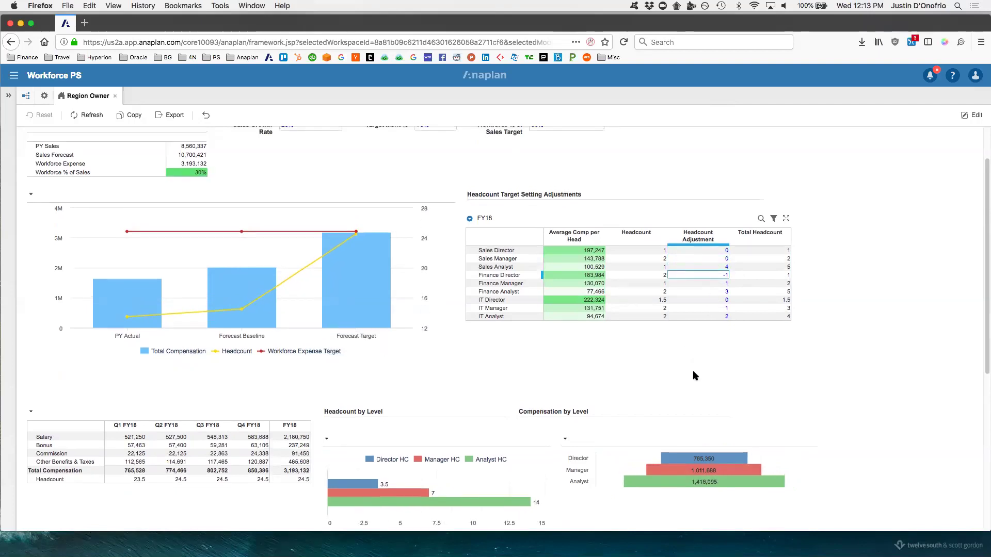
Step: Review the impact of the adjustments on workforce percentage, total compensation, headcount and compensation by level, and the positional metrics charts
scroll(738, 286, up, 1)
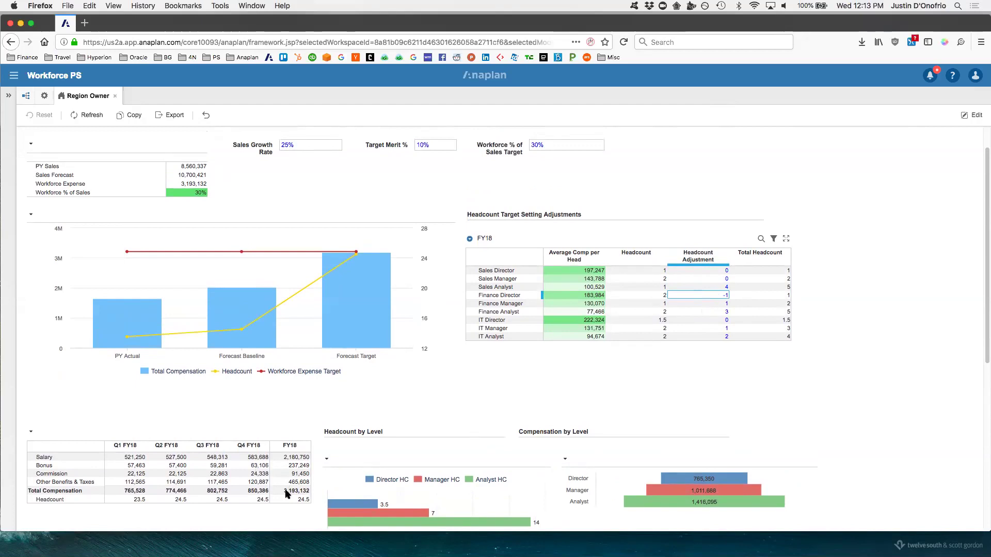
scroll(458, 374, up, 3)
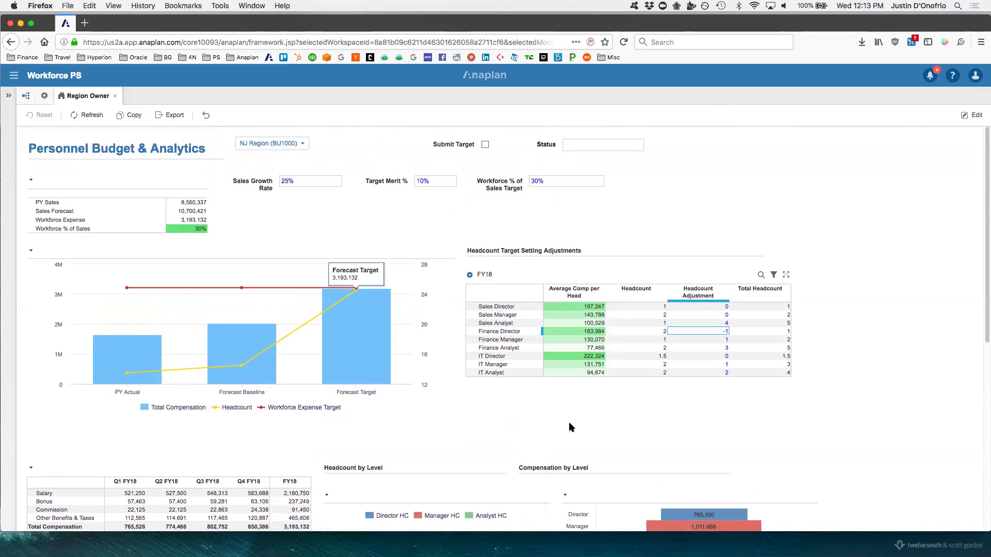
scroll(573, 421, down, 4)
mouse_move(697, 405)
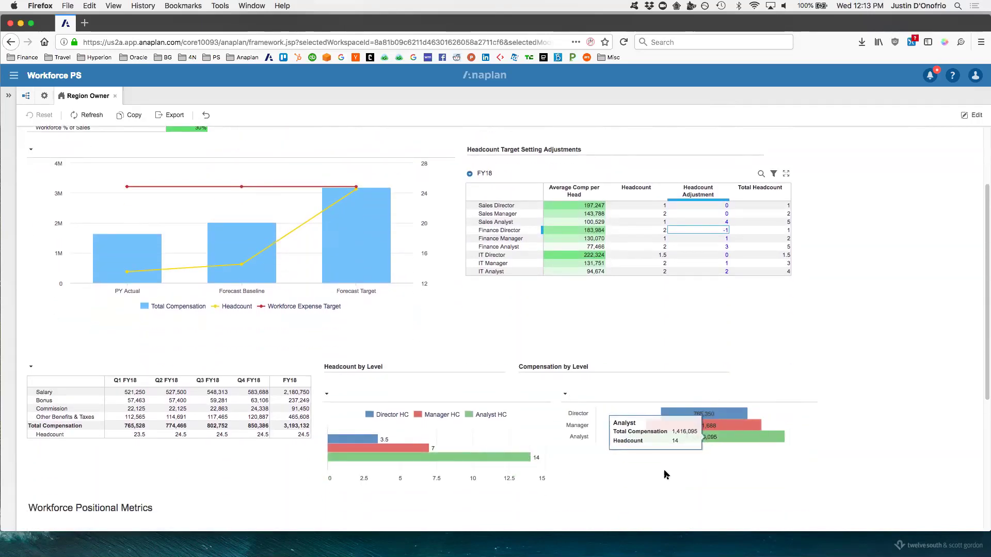
mouse_move(516, 457)
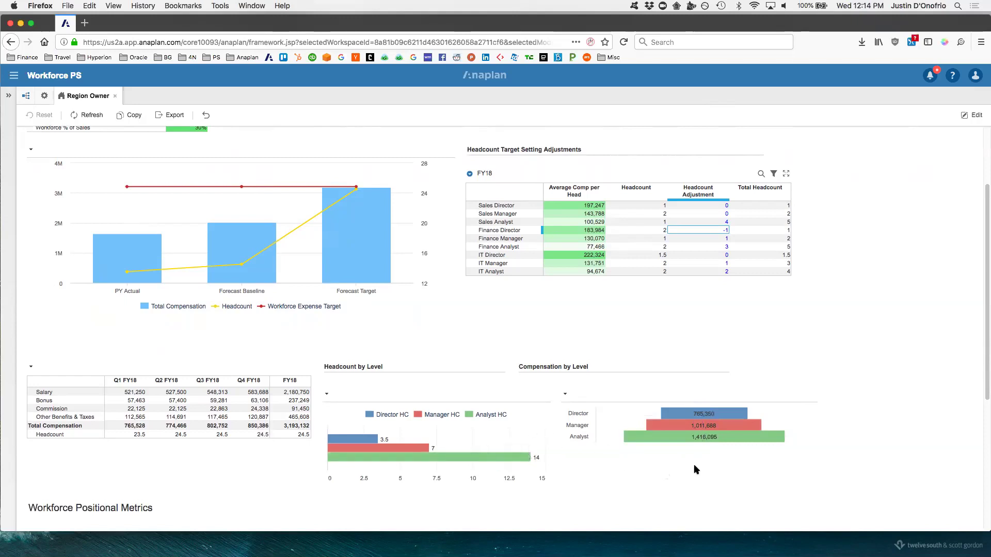
scroll(696, 464, down, 5)
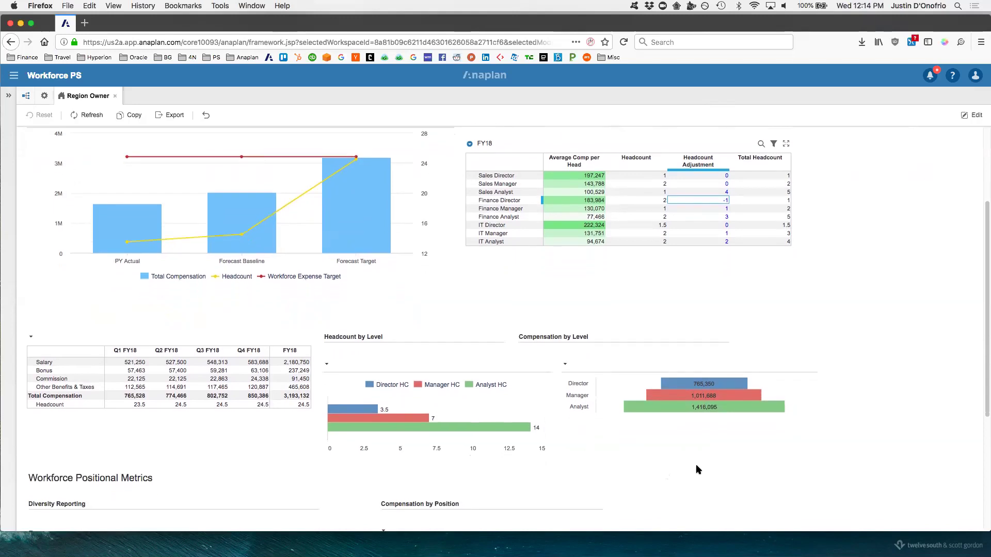
scroll(697, 470, down, 1)
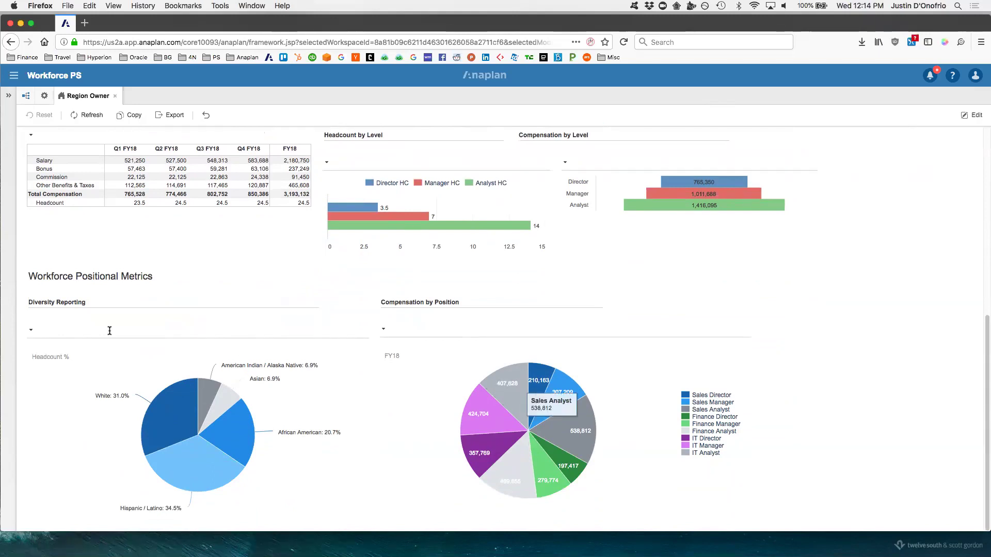
mouse_move(179, 396)
Step: Try to download the Diversity Reporting chart as a PNG image from its chart options, and close the options
click(31, 329)
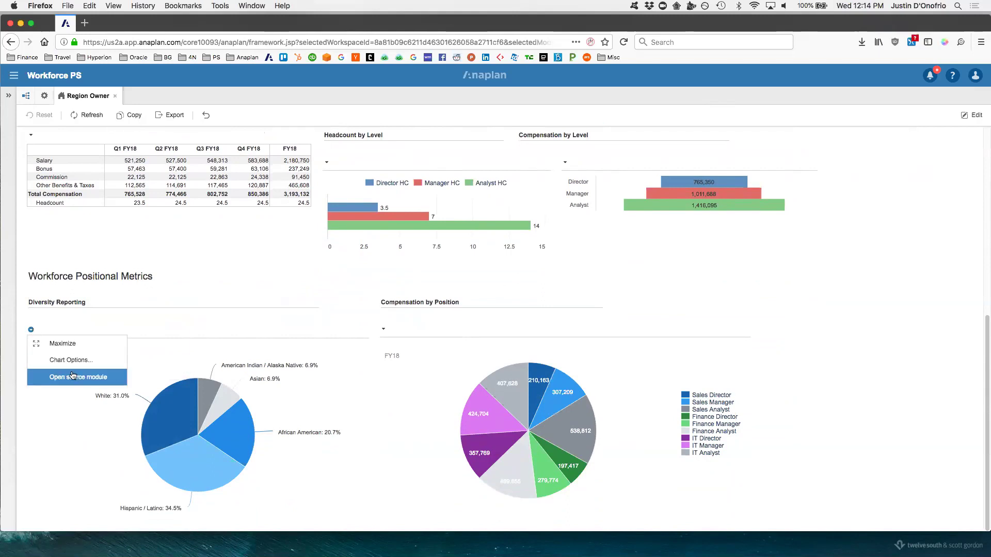
click(69, 360)
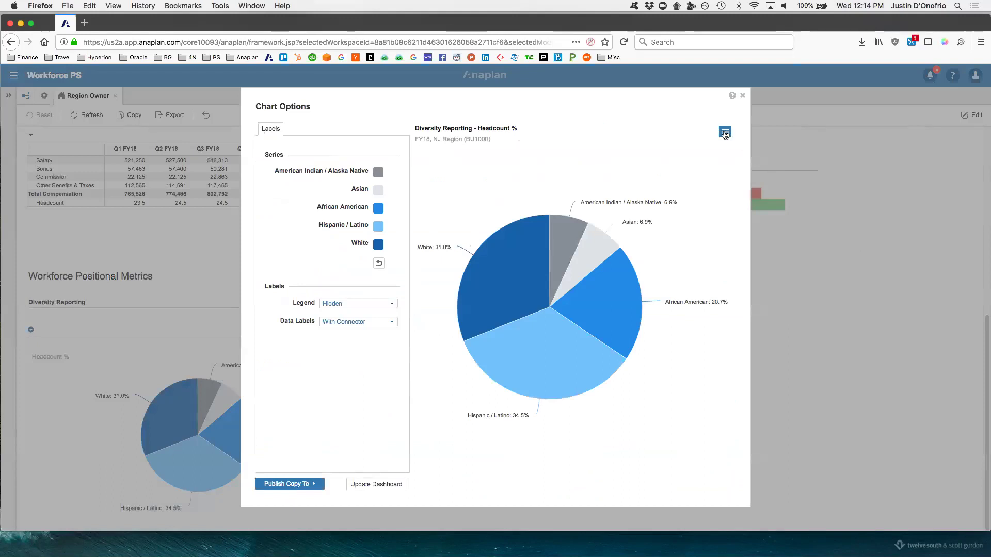
click(725, 134)
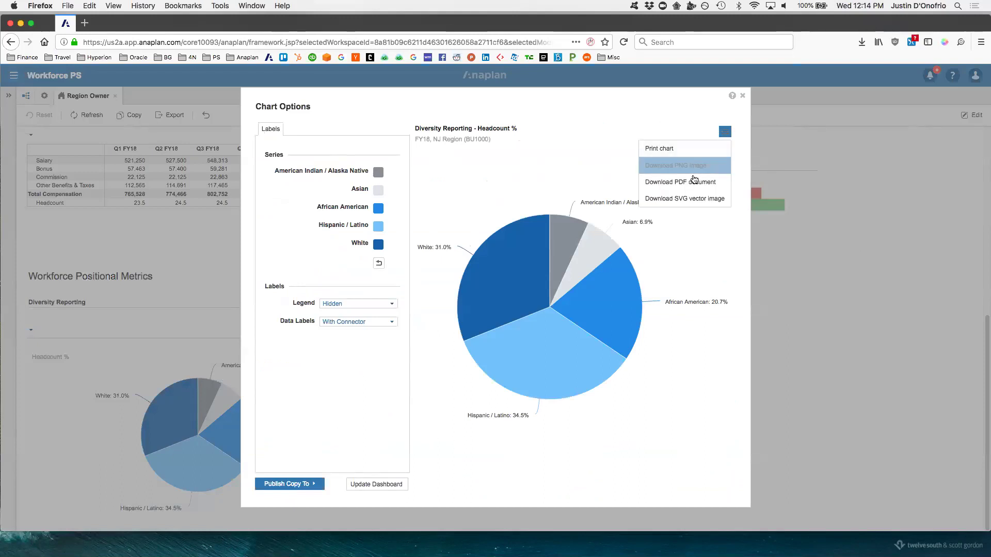
click(681, 166)
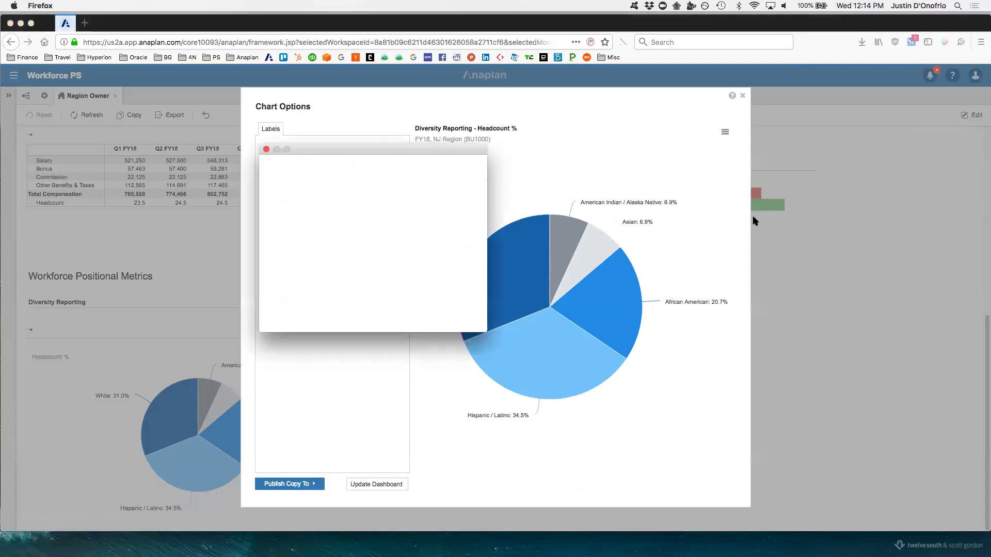
click(416, 308)
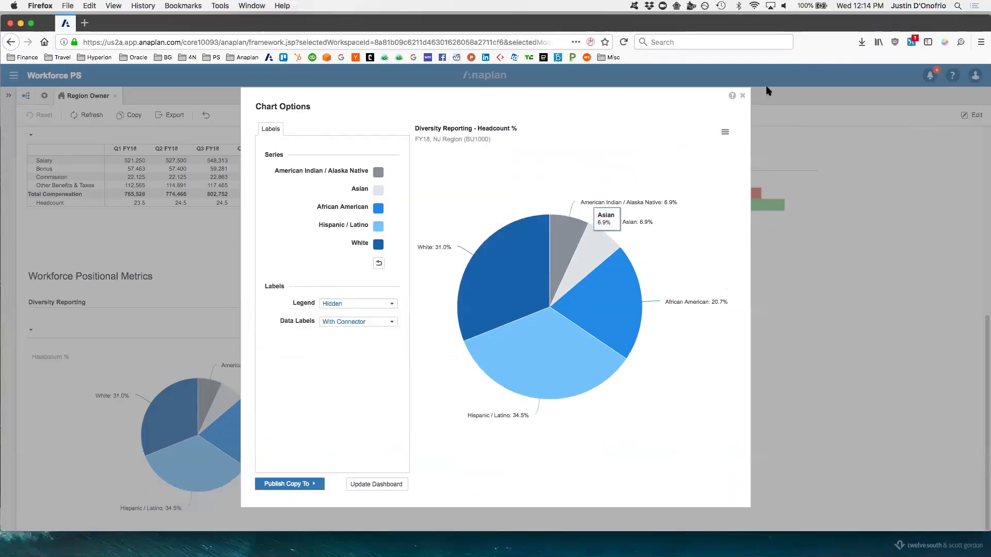
click(743, 97)
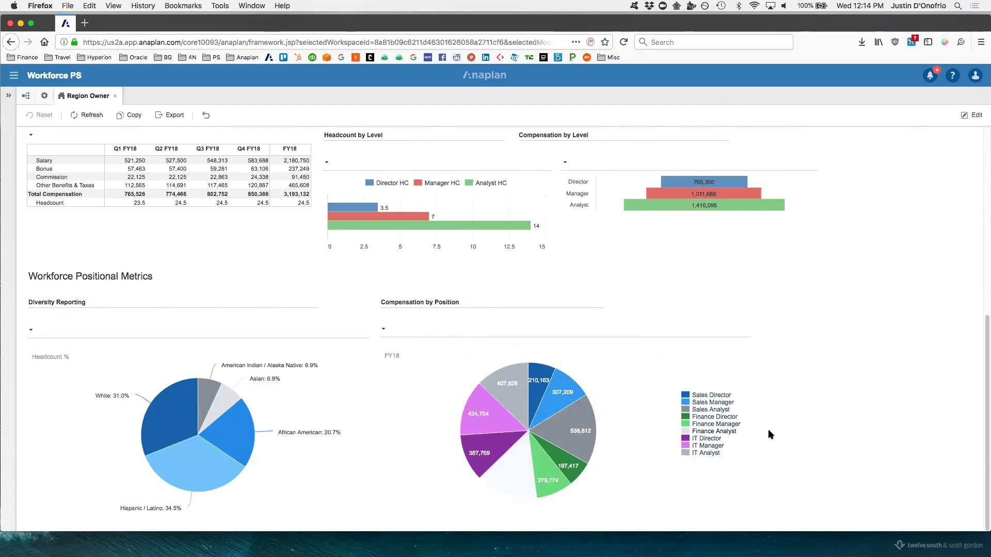
Step: Hide Sales Analyst, Finance Analyst and IT Analyst from the Compensation by Position chart and return to the dashboard's header
click(686, 409)
click(686, 432)
click(686, 453)
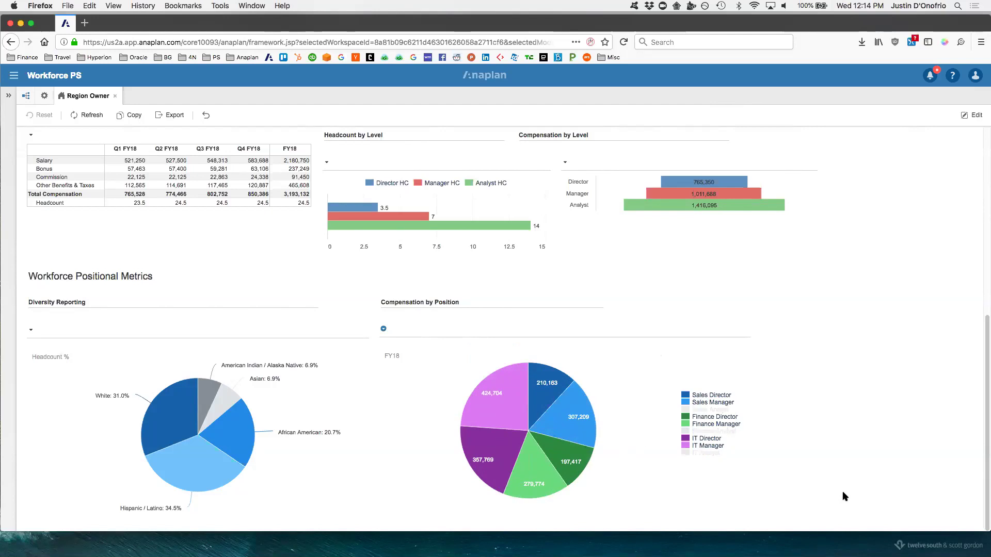
scroll(825, 450, up, 5)
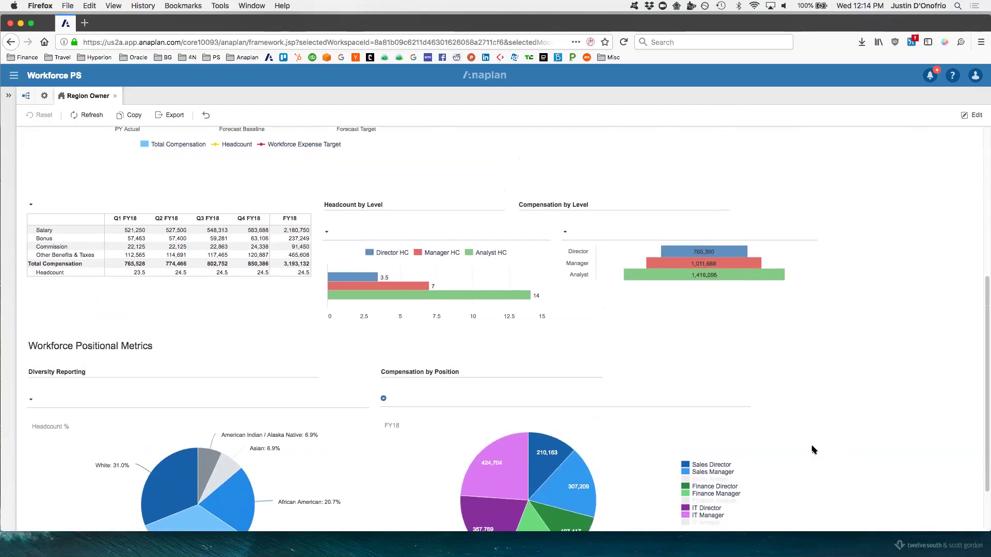
scroll(812, 450, up, 1)
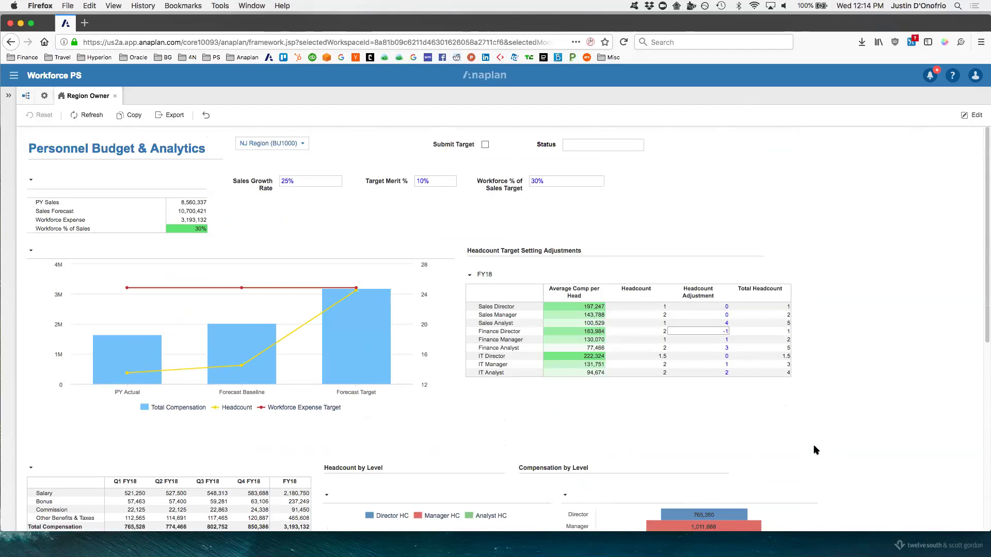
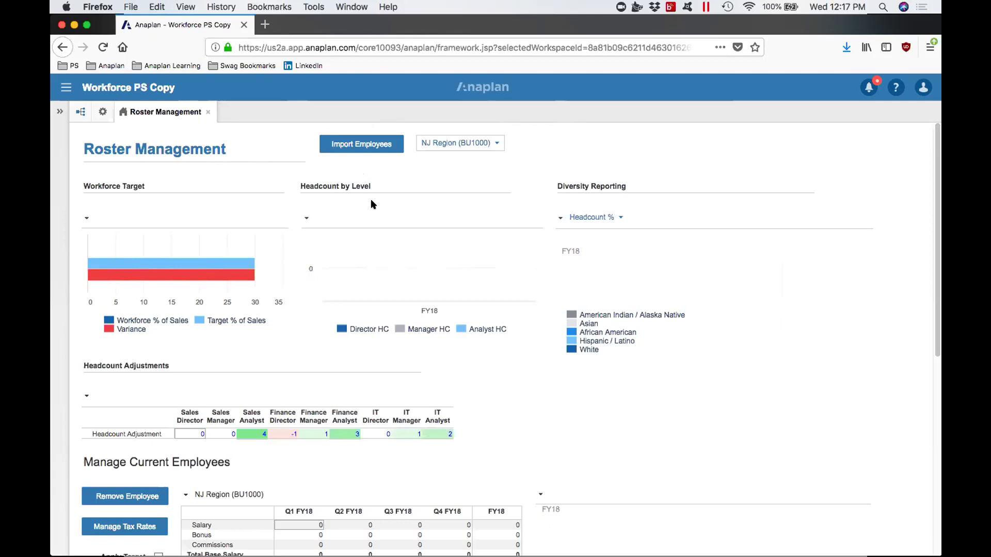
Step: Switch to Excel to view the WF POC Employees v1 file, and return to the Roster Management dashboard in Firefox
key(super+Tab)
key(super+Tab)
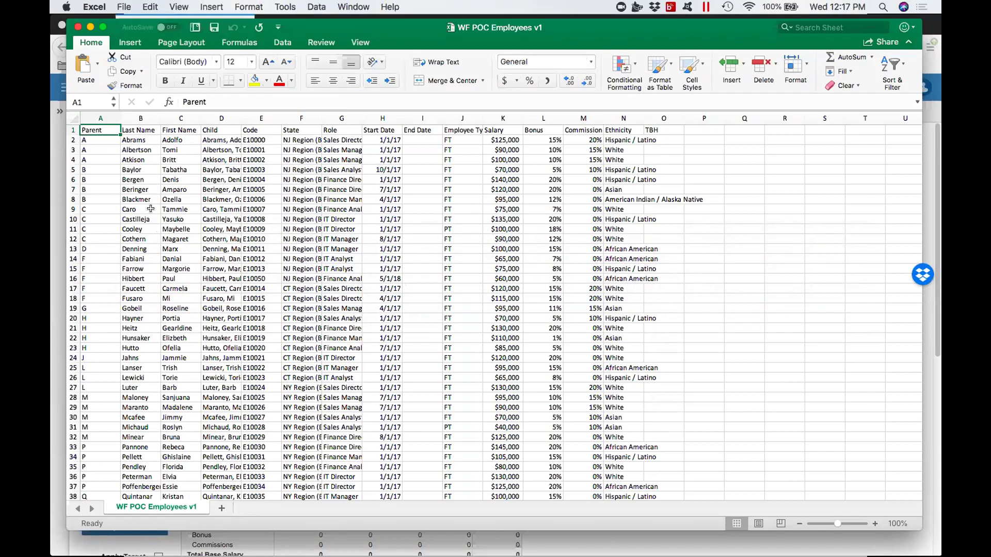
click(58, 190)
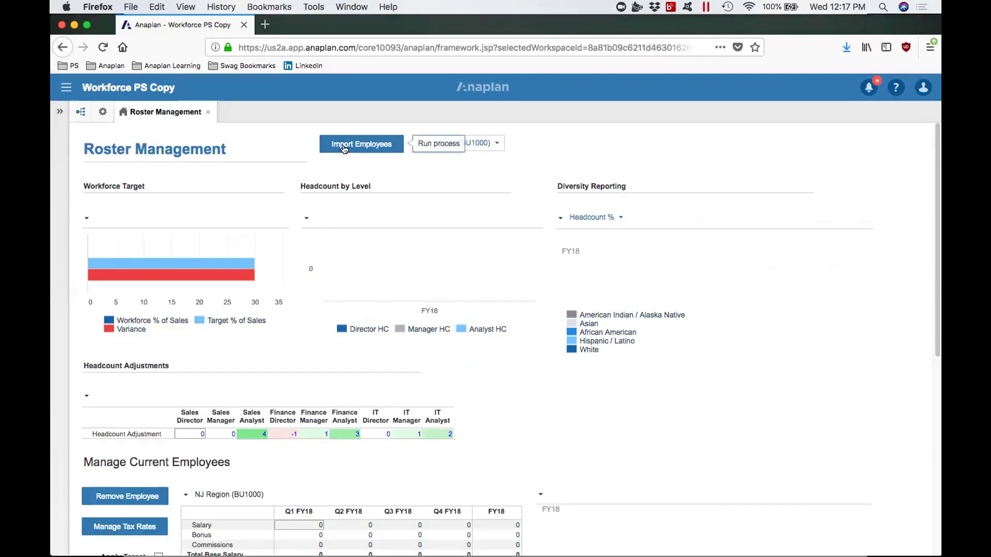
Step: Run the Import Employees process with the file WF POC Employees v1.csv and close its result summary
click(345, 151)
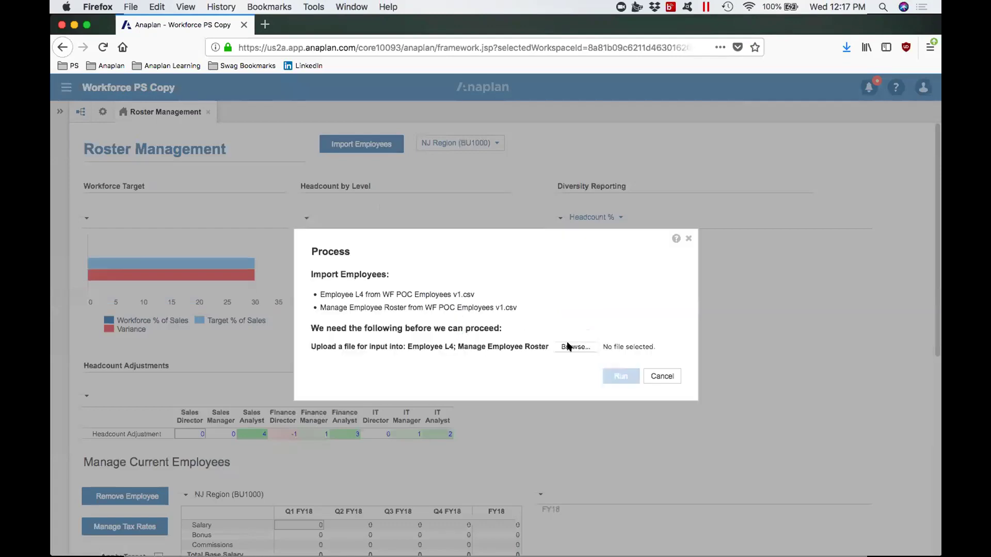
click(574, 347)
click(413, 155)
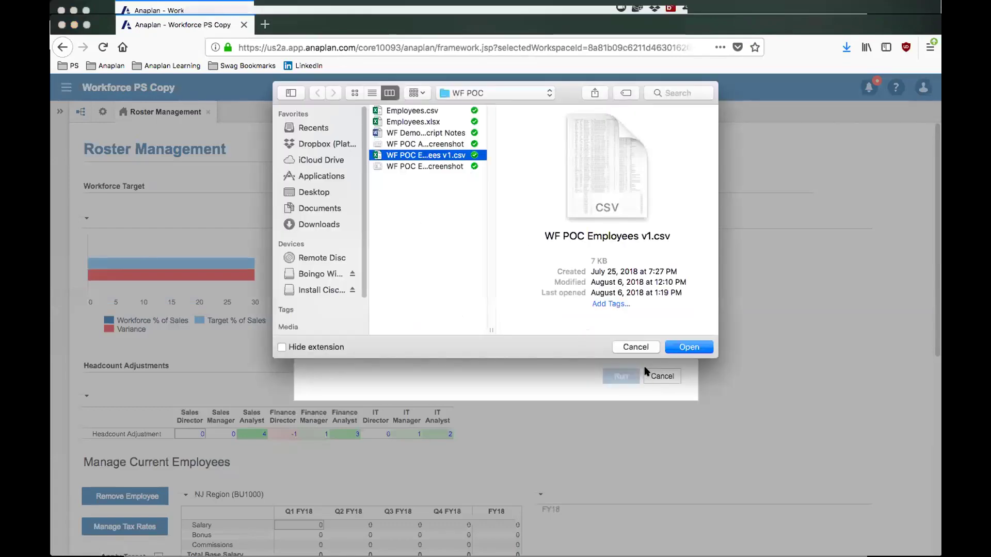
click(676, 348)
click(621, 382)
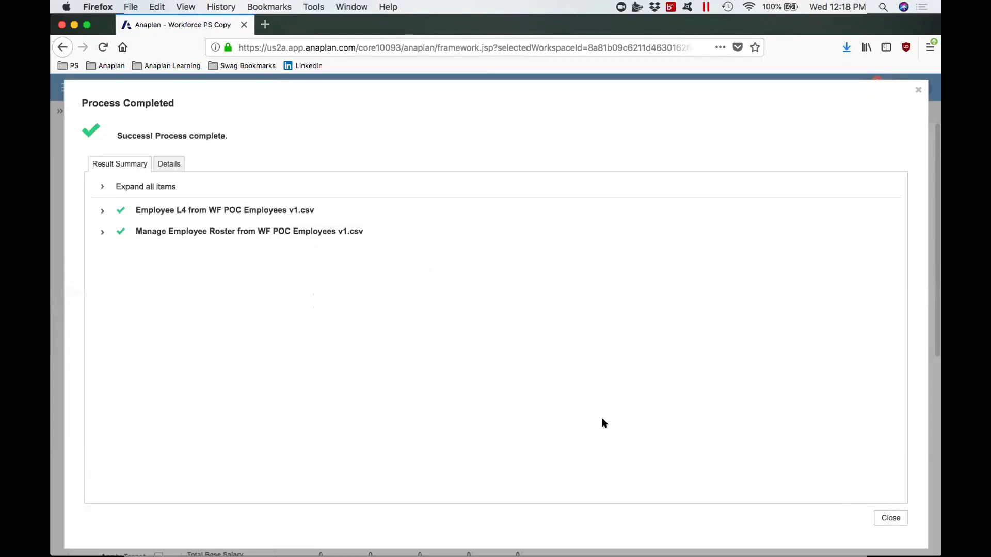
key(Escape)
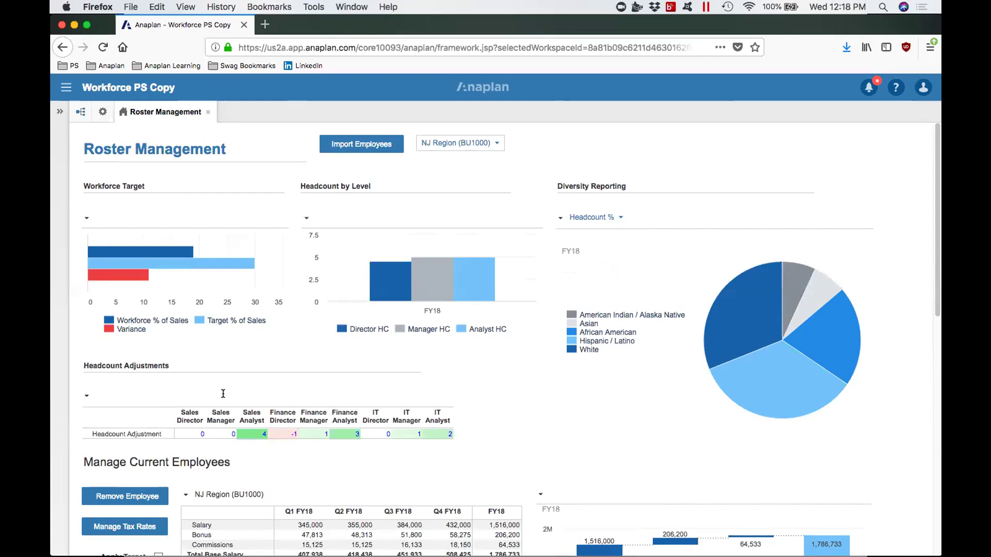
Step: Examine the workforce, target and variance bars in the Workforce Target chart, and the Diversity Reporting chart
mouse_move(103, 269)
mouse_move(200, 268)
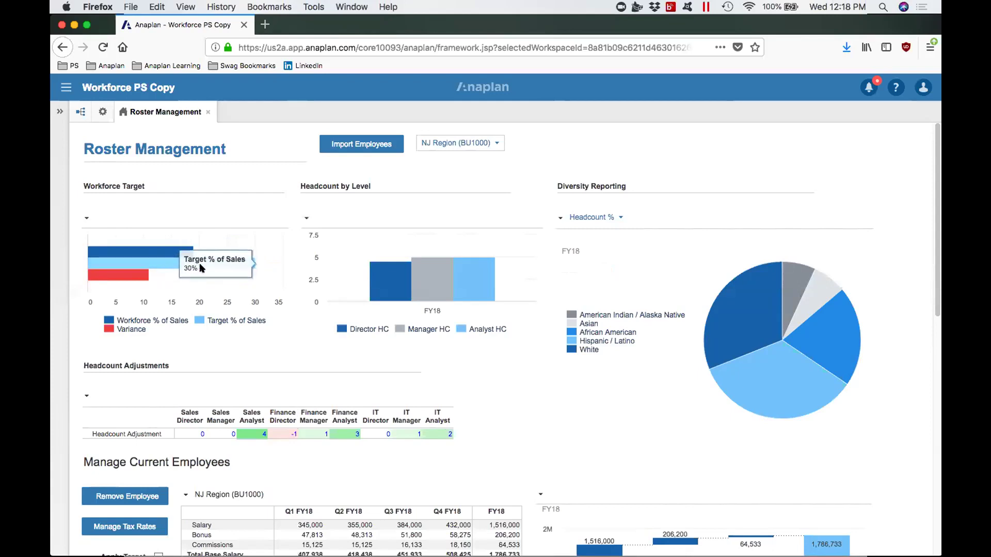
mouse_move(149, 252)
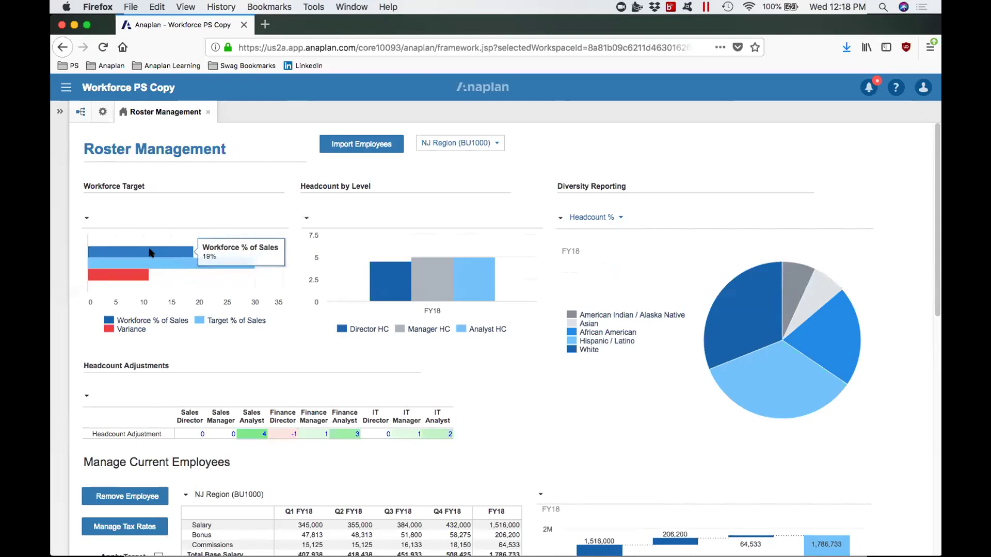
mouse_move(134, 275)
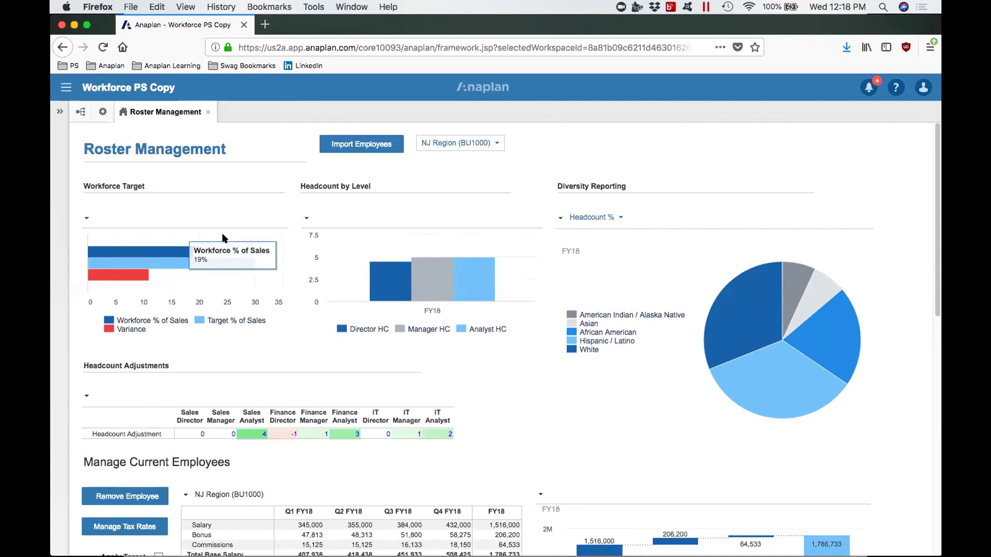
mouse_move(250, 264)
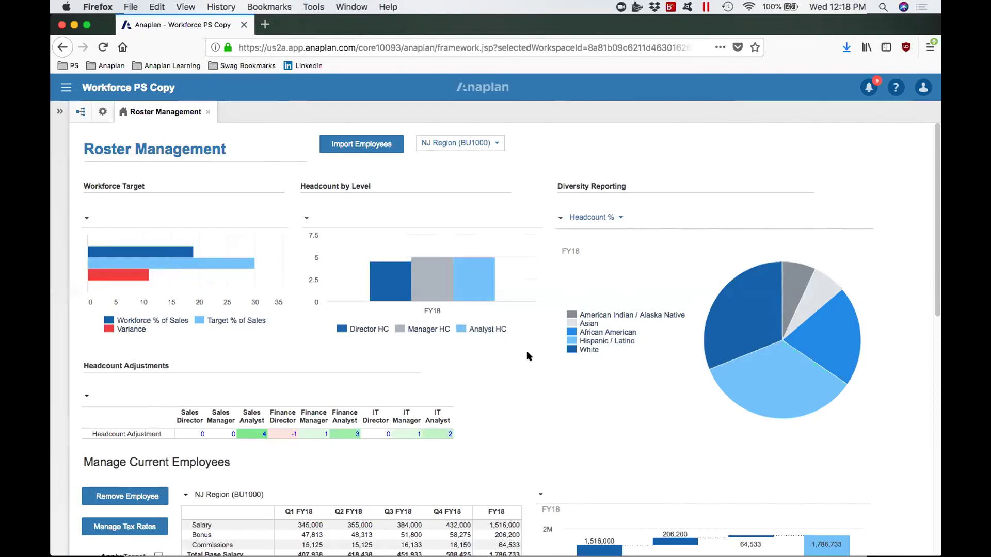
mouse_move(742, 358)
Step: Review the NJ Region compensation summary and the employee roster under Manage Current Employees
scroll(534, 361, down, 2)
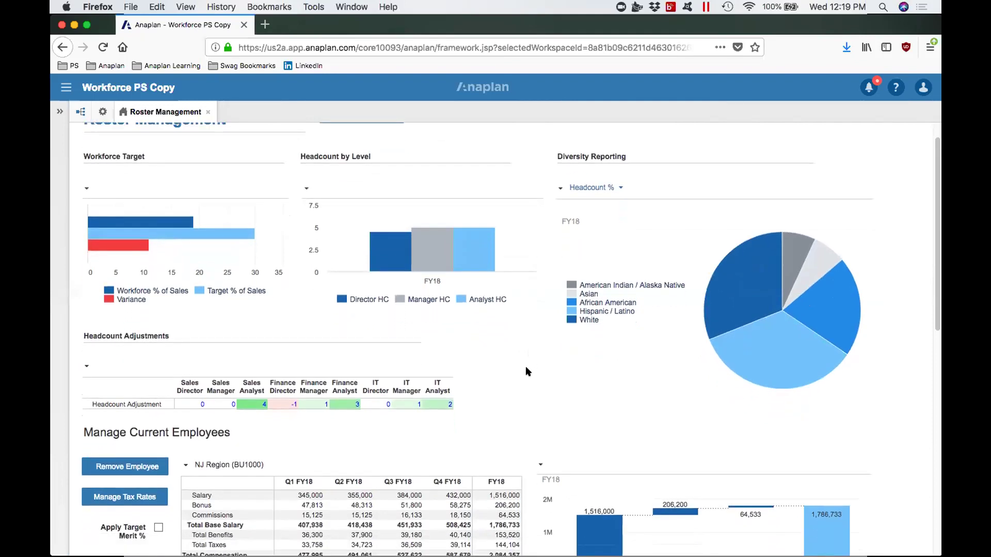
scroll(528, 384, down, 4)
scroll(528, 382, down, 5)
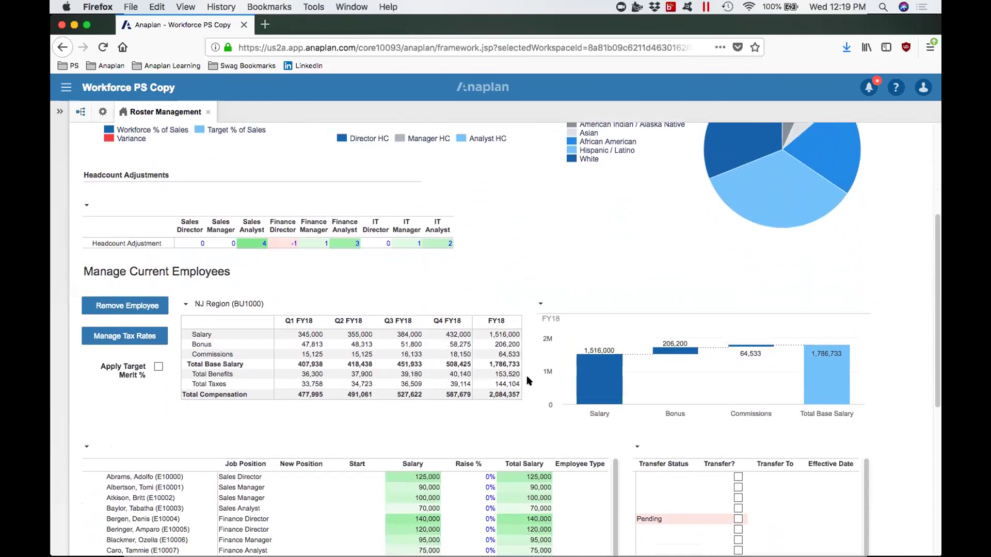
scroll(528, 375, down, 2)
scroll(528, 233, up, 1)
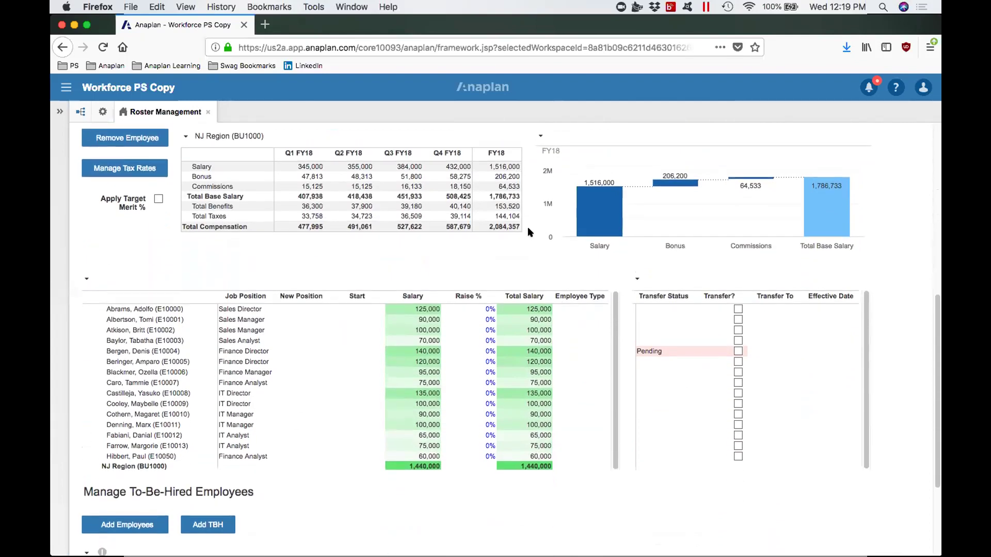
Step: Set the transfer destination of the Finance Director with the pending transfer to NY Region (BU1001) in the current employee roster
scroll(529, 232, up, 1)
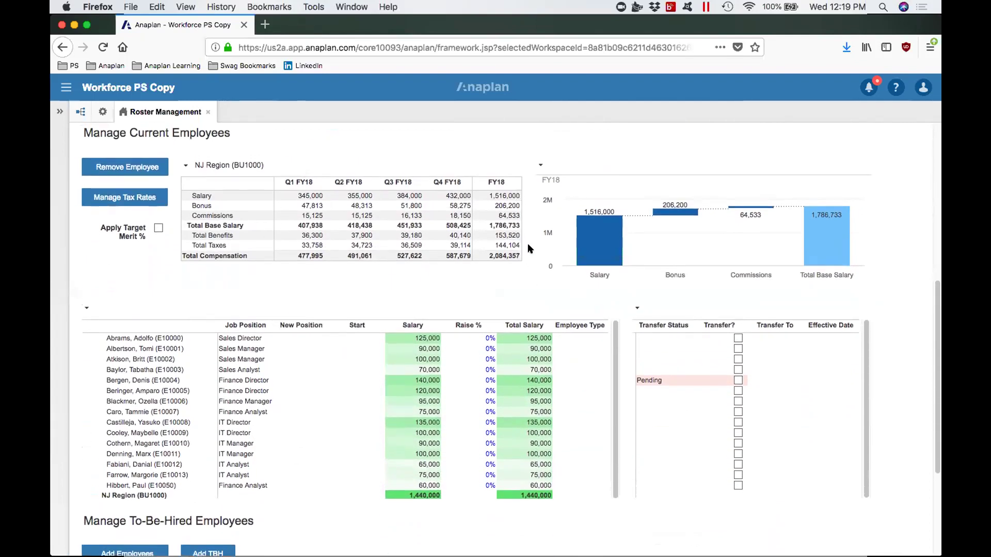
scroll(529, 249, up, 2)
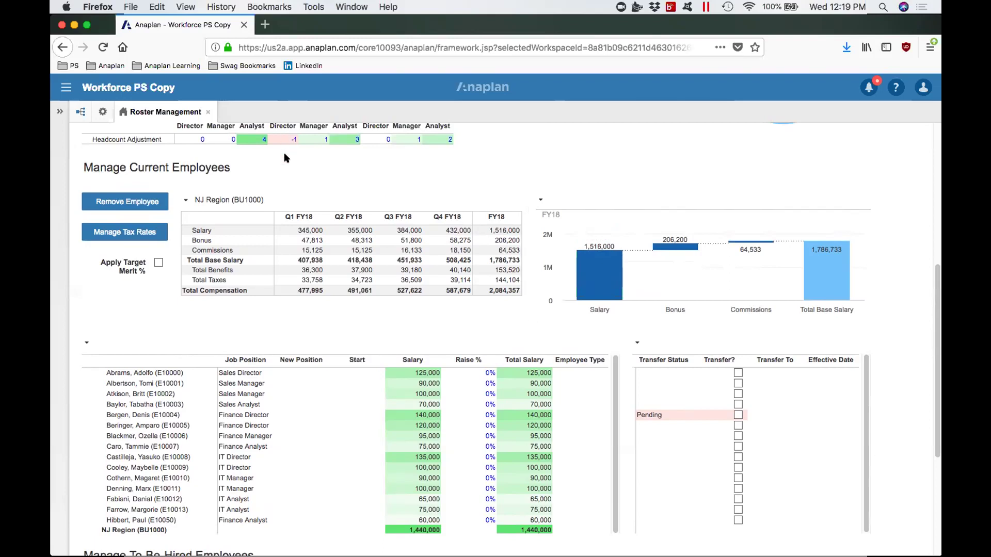
scroll(282, 155, up, 1)
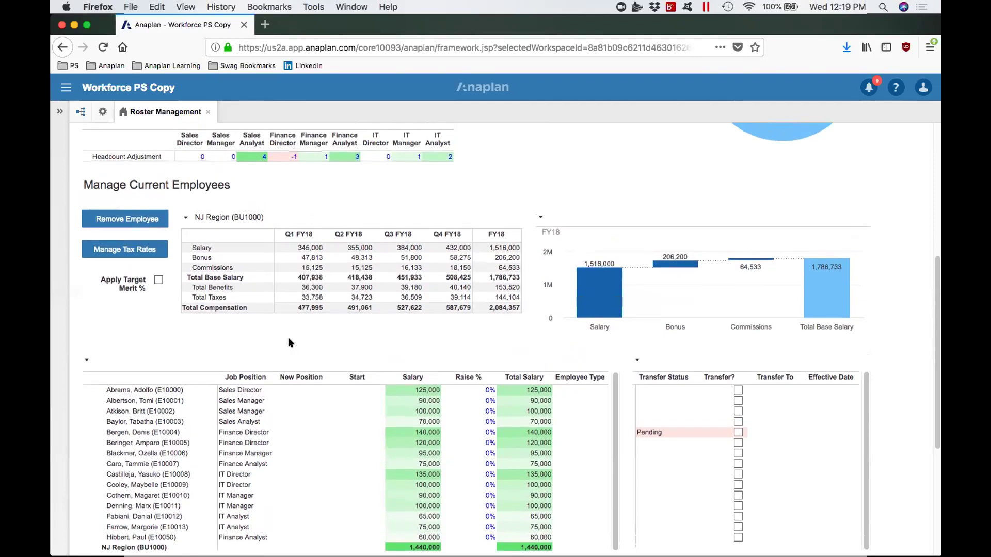
click(285, 433)
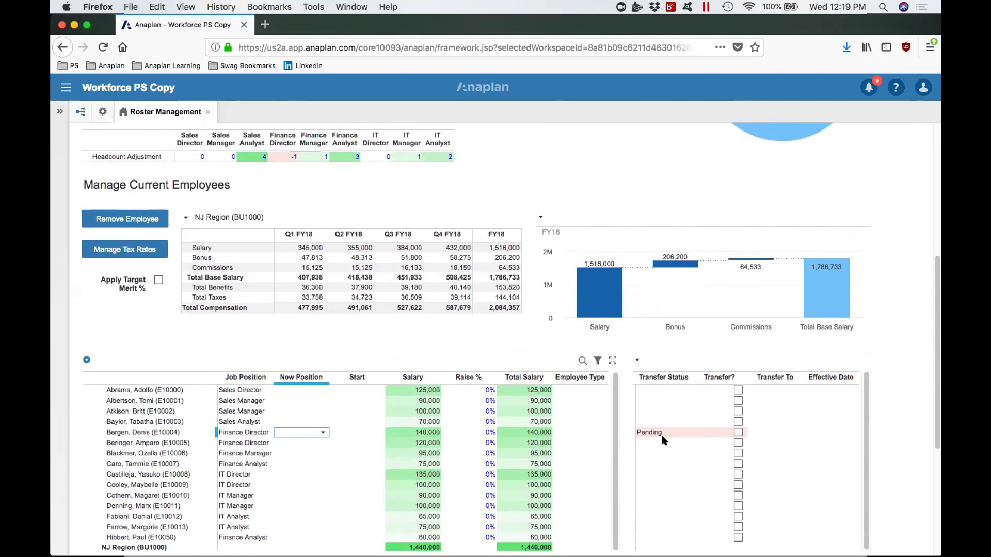
click(765, 434)
click(793, 433)
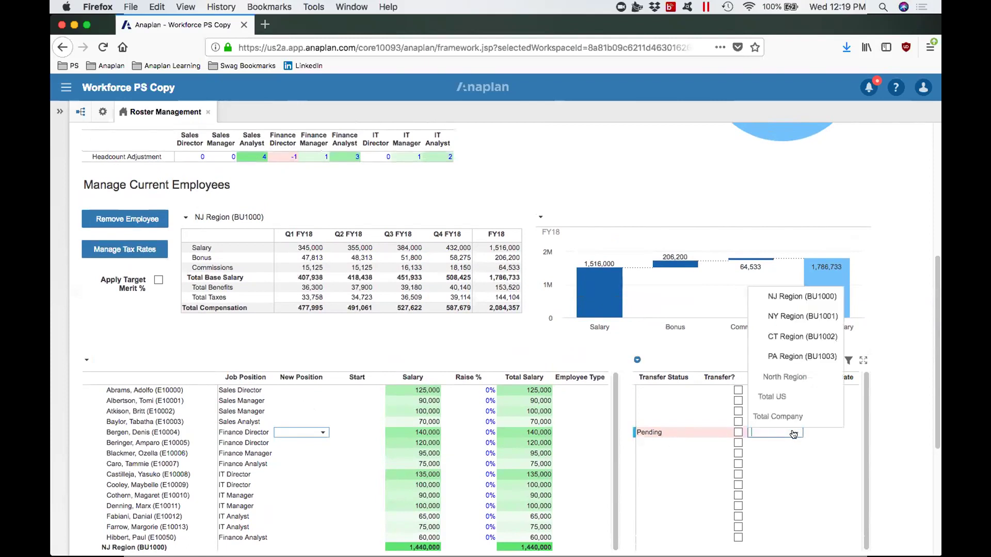
click(782, 316)
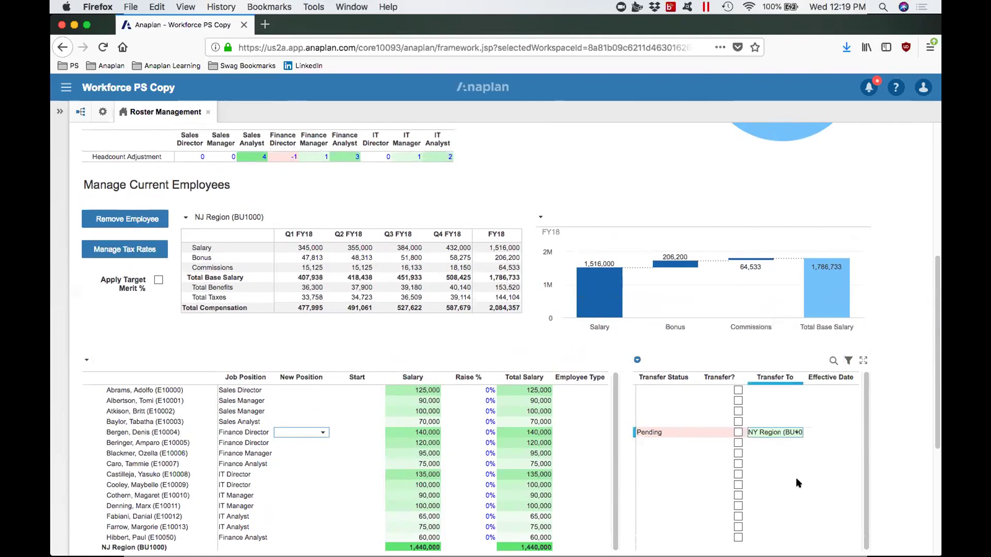
Step: Set the Finance Director's transfer effective date to 3/1/2018 and mark the transfer as approved
click(830, 433)
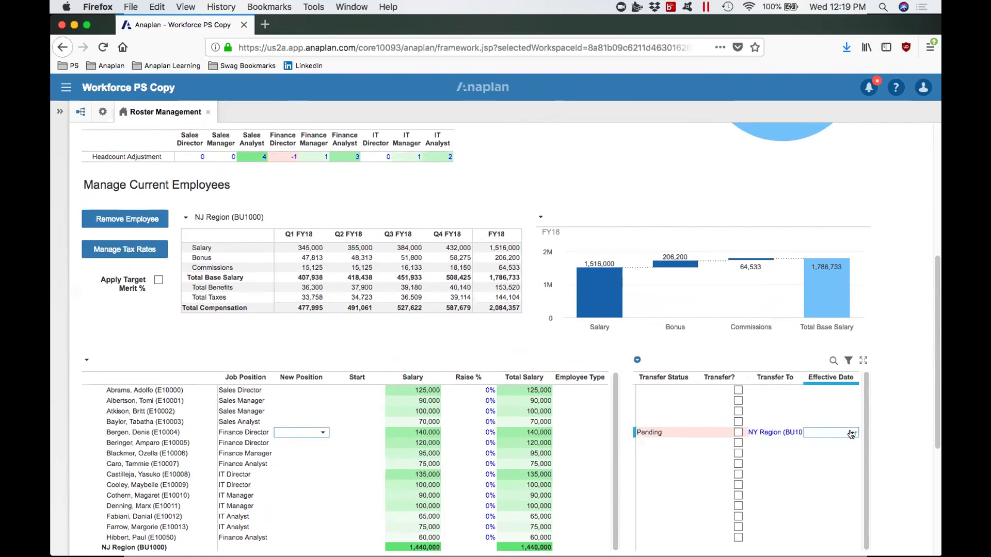
click(849, 434)
click(816, 450)
click(816, 450)
click(816, 450)
click(816, 450)
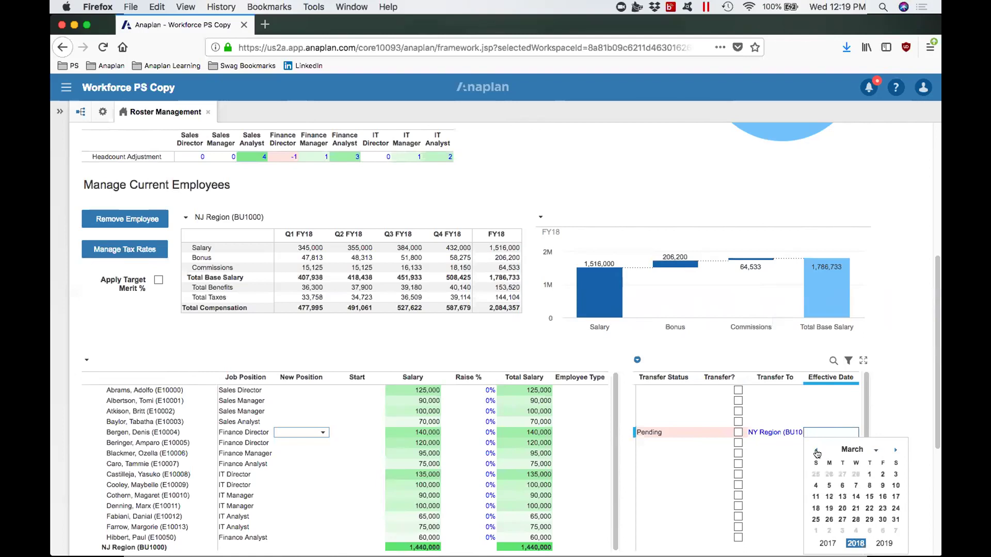
click(870, 475)
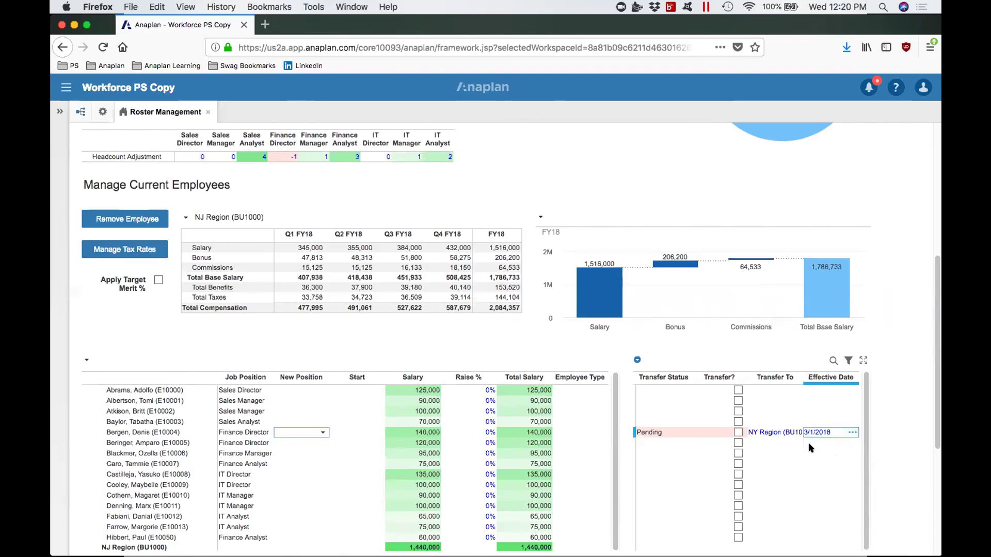
click(738, 433)
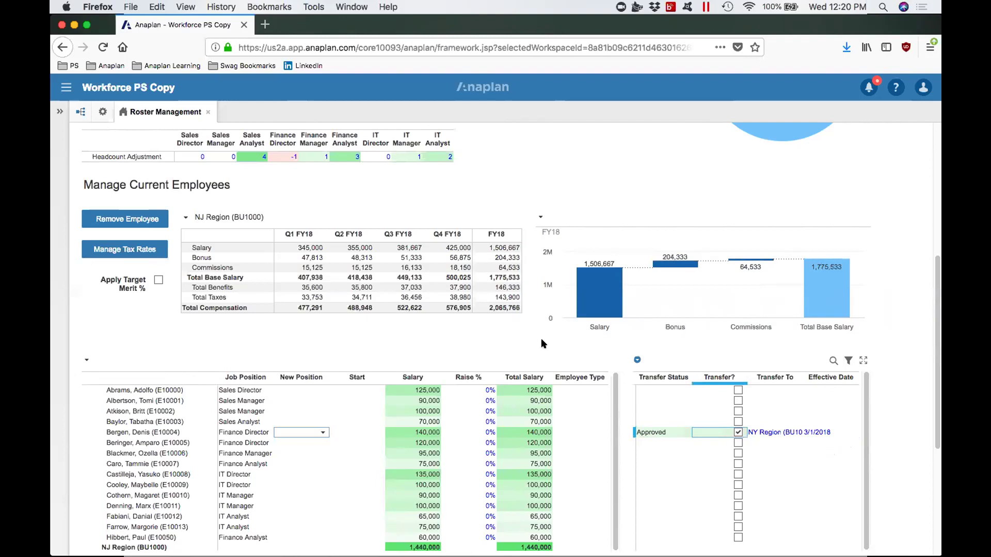
click(894, 416)
Step: Assign the Finance Analyst with the 75,000 salary the new position of Finance Manager
scroll(886, 408, down, 1)
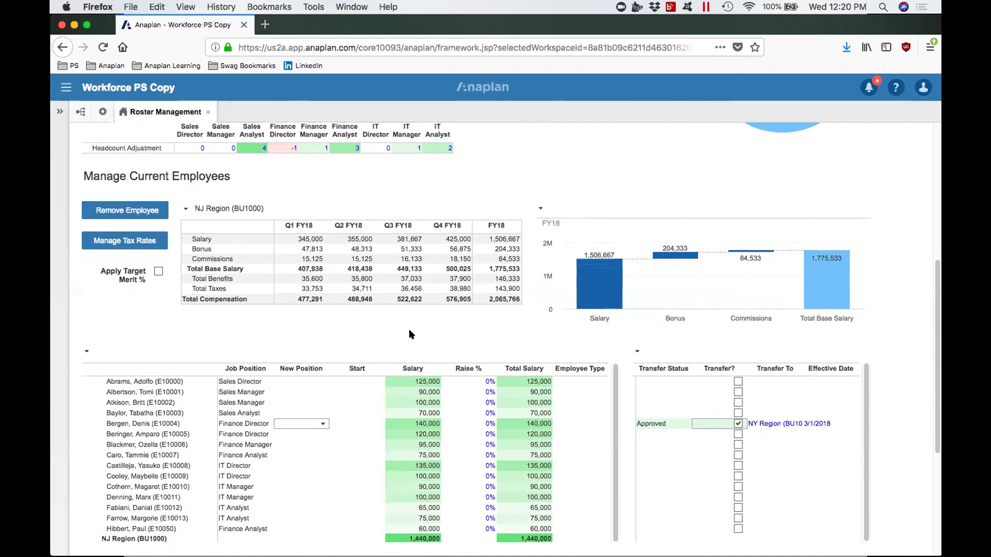
click(299, 455)
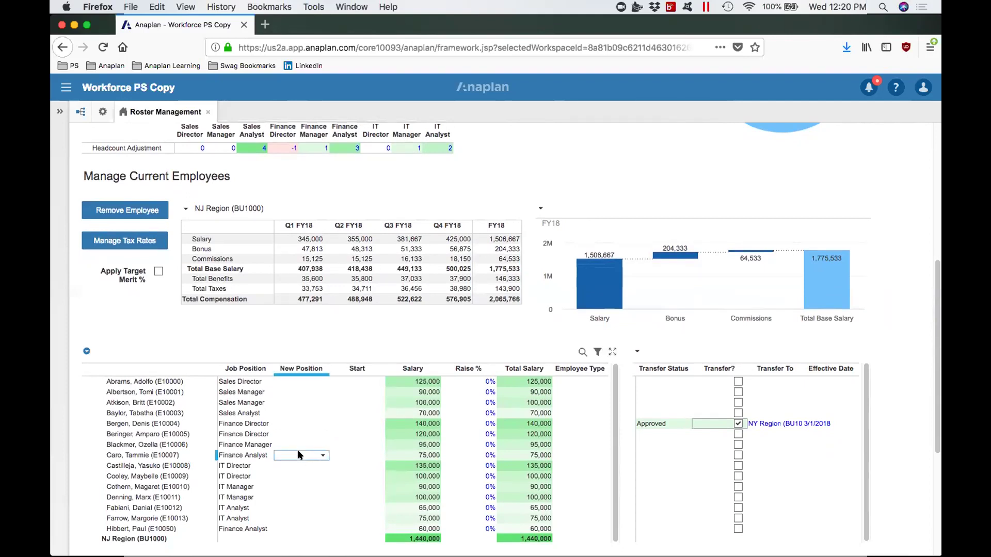
click(324, 456)
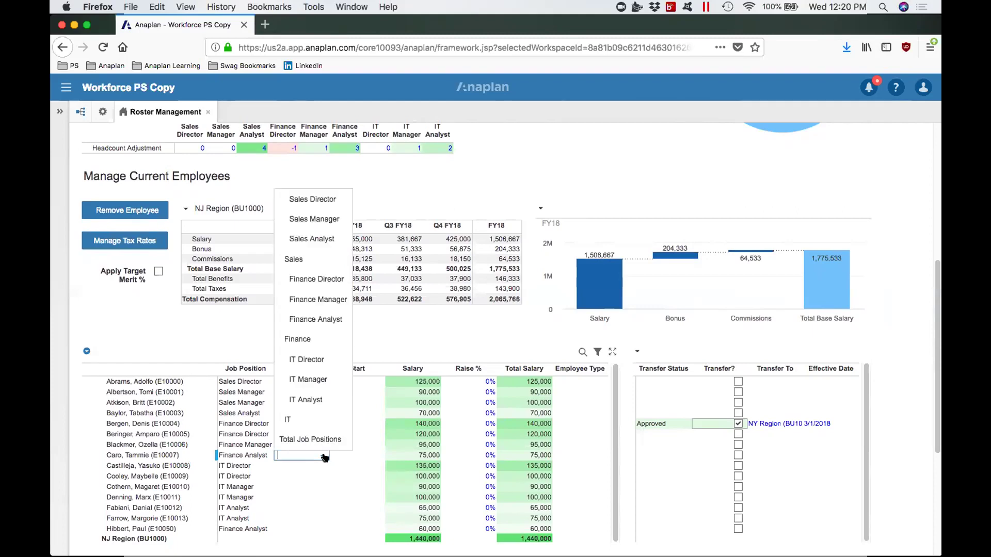
click(311, 301)
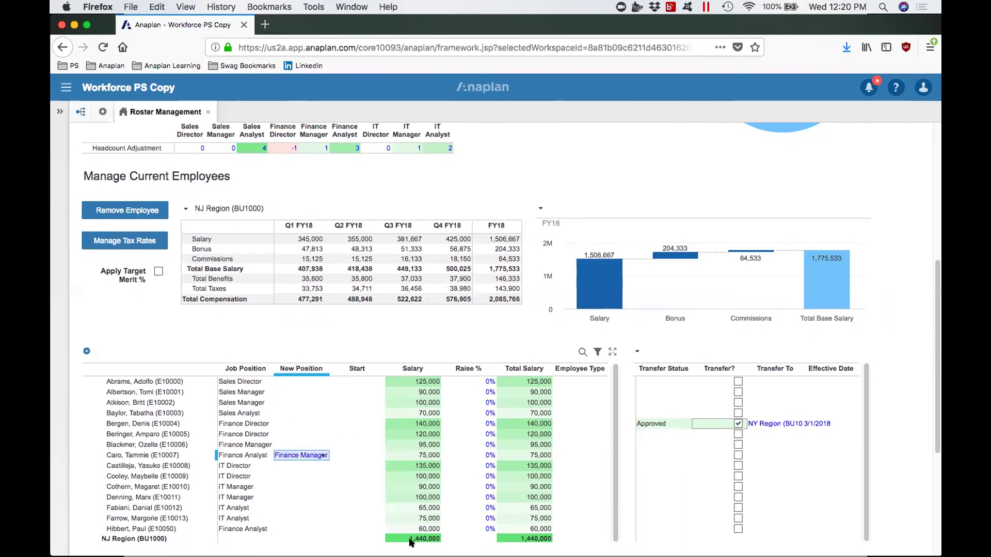
Step: Set the start date of the Finance Analyst's new Finance Manager position to 1/8/2018
click(350, 455)
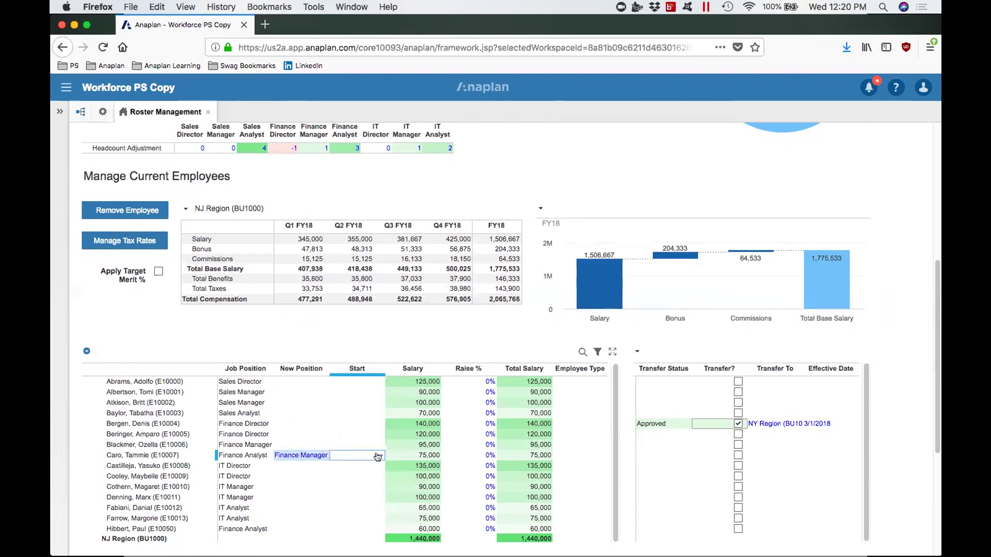
click(375, 455)
click(338, 346)
click(338, 346)
click(338, 346)
click(338, 346)
click(338, 346)
click(338, 346)
click(338, 347)
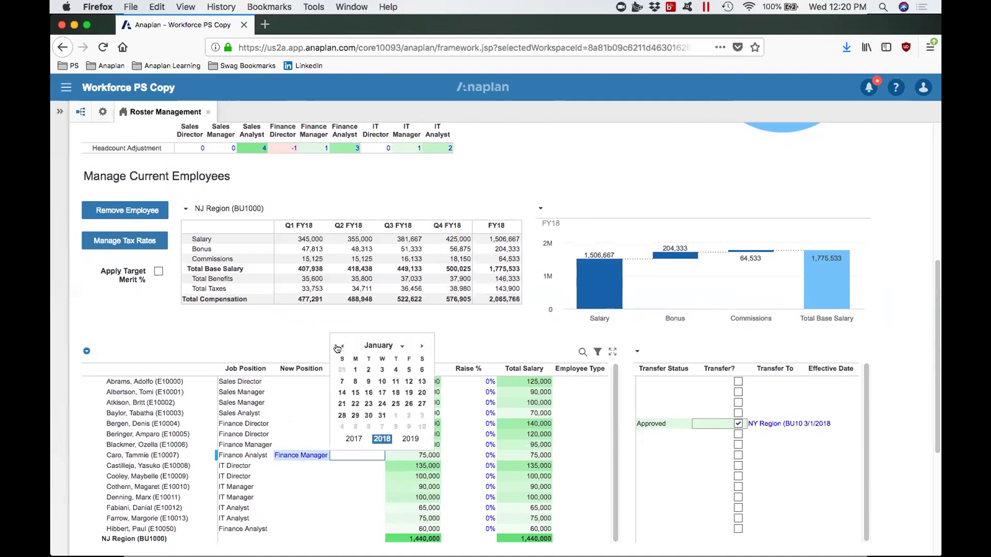
click(354, 383)
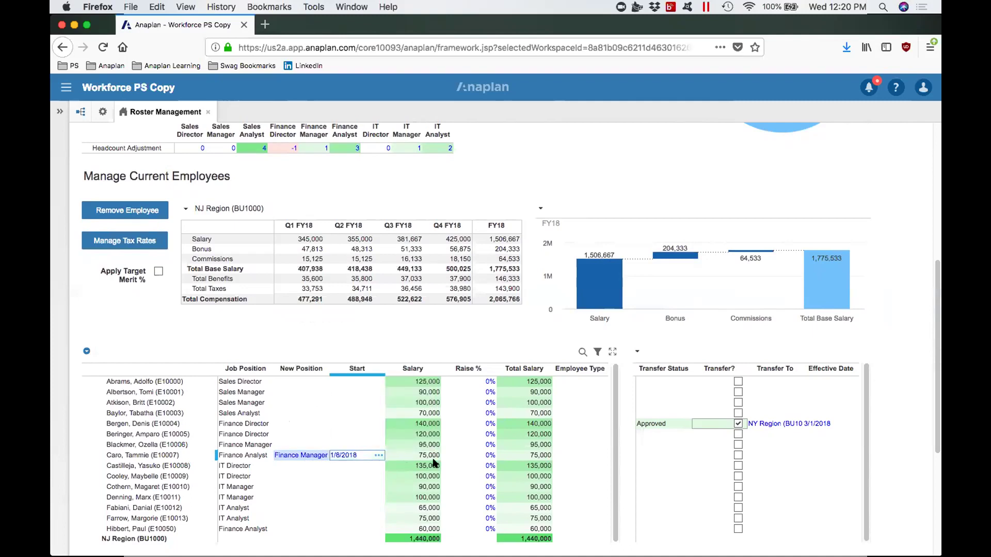
Step: Give the promoted Finance Analyst a 20% raise and set the employee type to FT
click(459, 453)
text(20%)
key(Tab)
key(Tab)
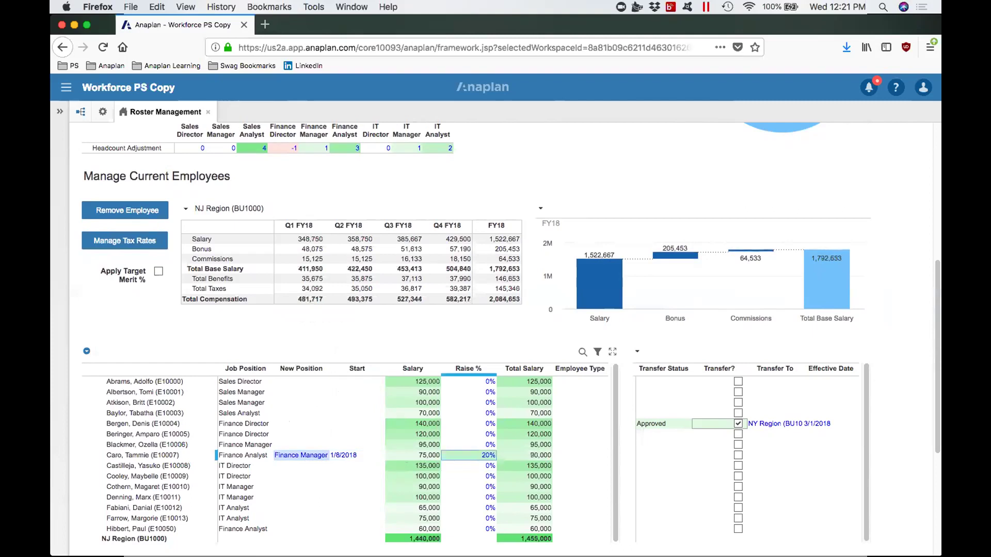
click(598, 456)
click(584, 471)
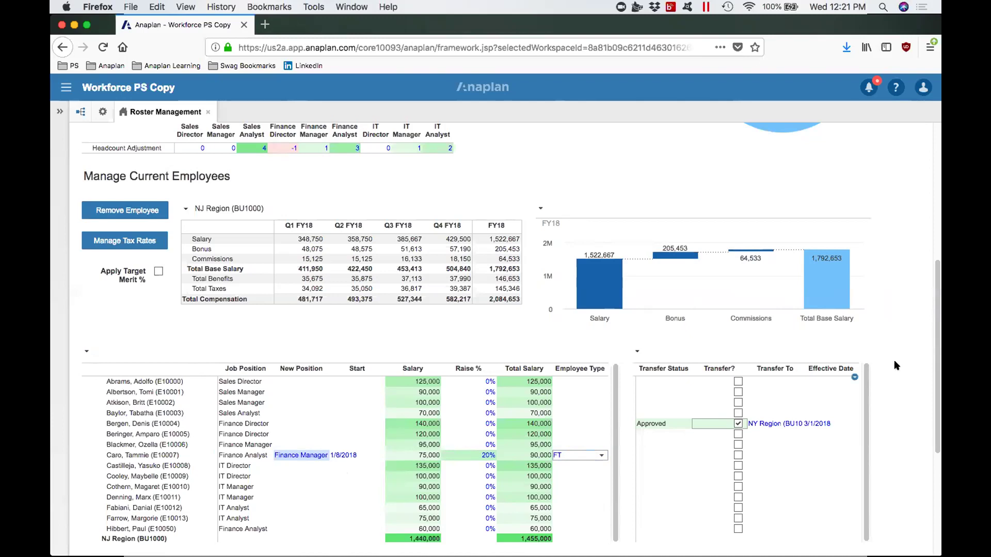
Step: Open New Employee Management from the Manage To-Be-Hired Employees section and create a new employee record in NJ Region
scroll(908, 364, up, 5)
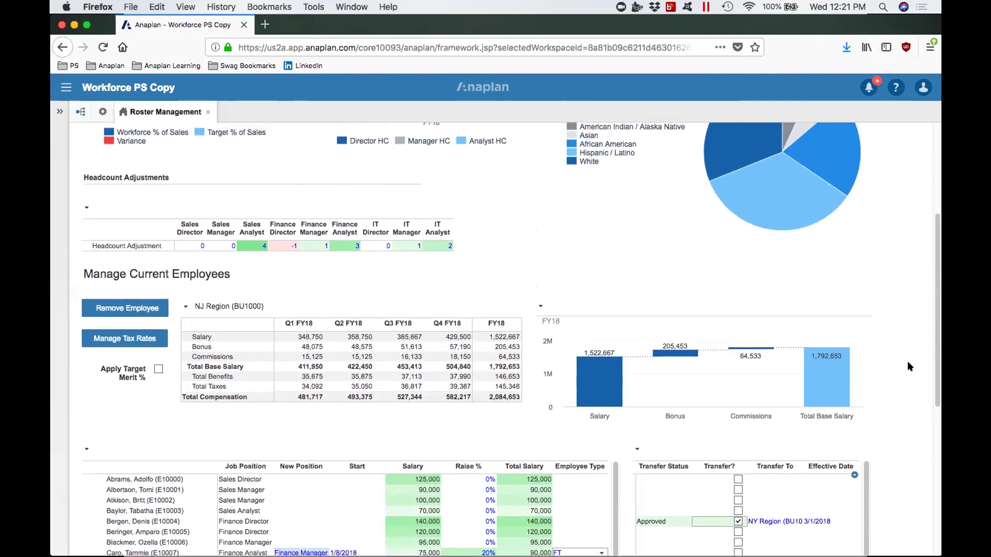
scroll(838, 367, down, 2)
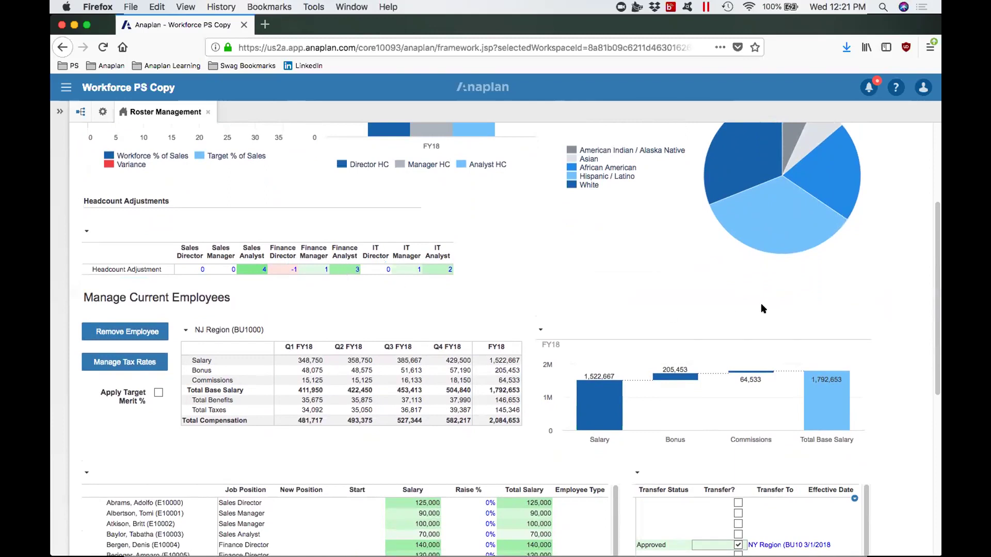
scroll(912, 401, down, 10)
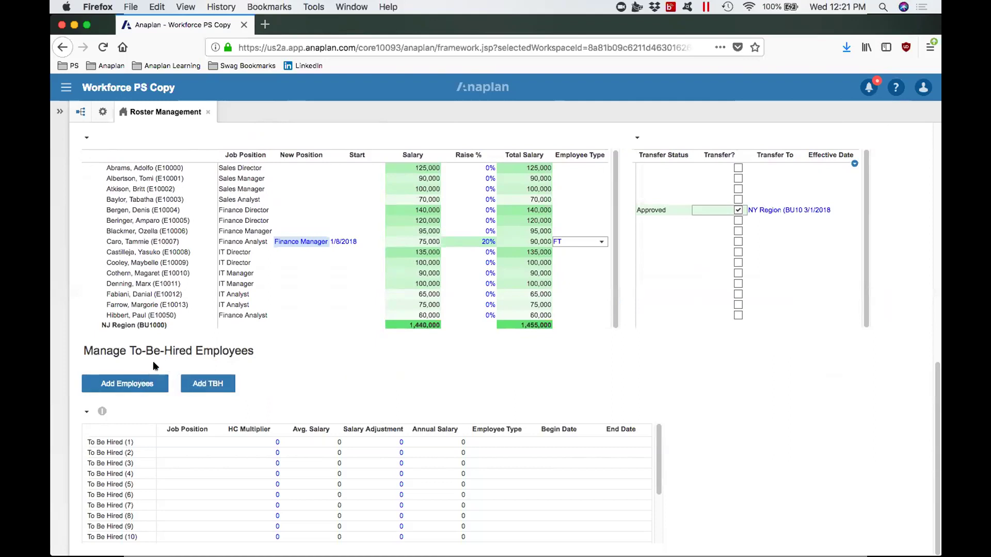
scroll(895, 372, up, 10)
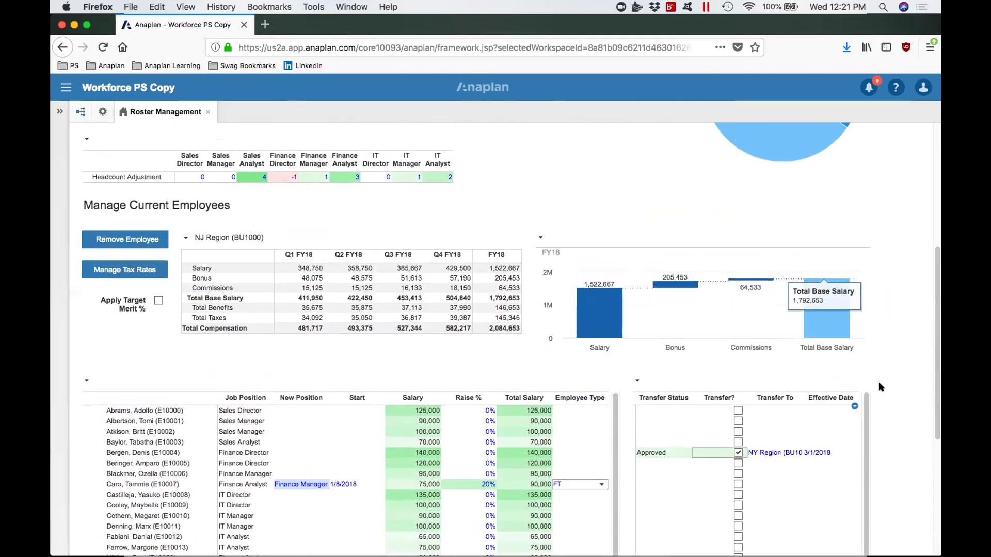
scroll(884, 391, down, 10)
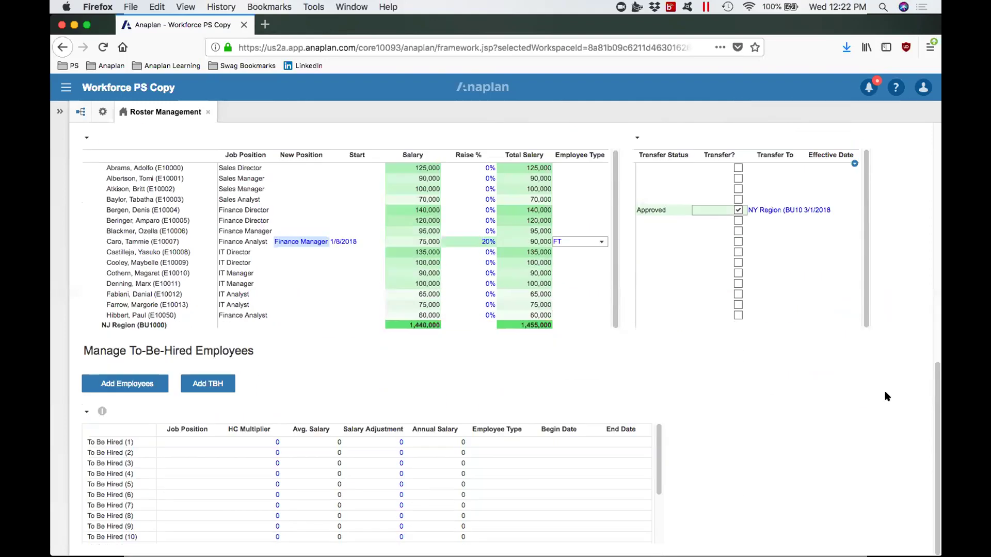
click(101, 387)
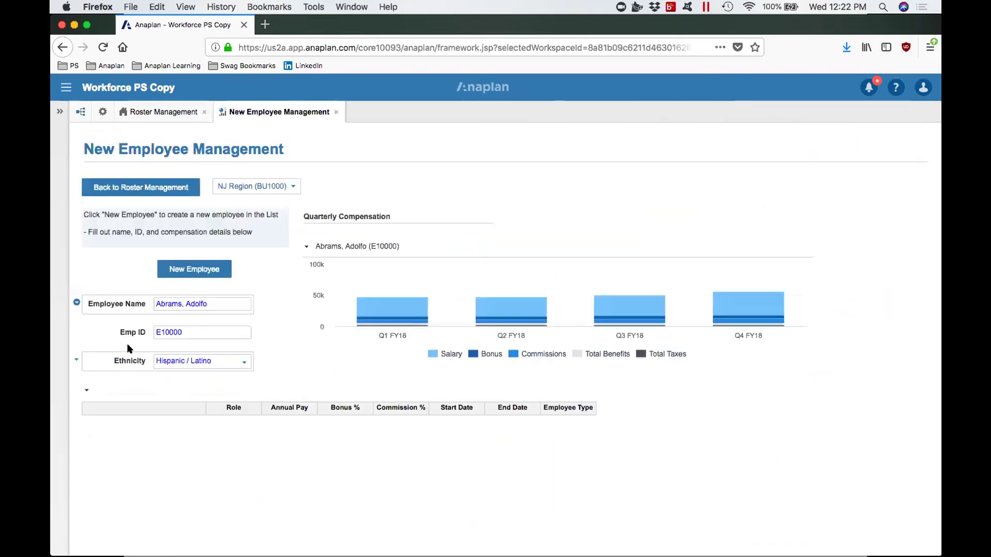
click(208, 270)
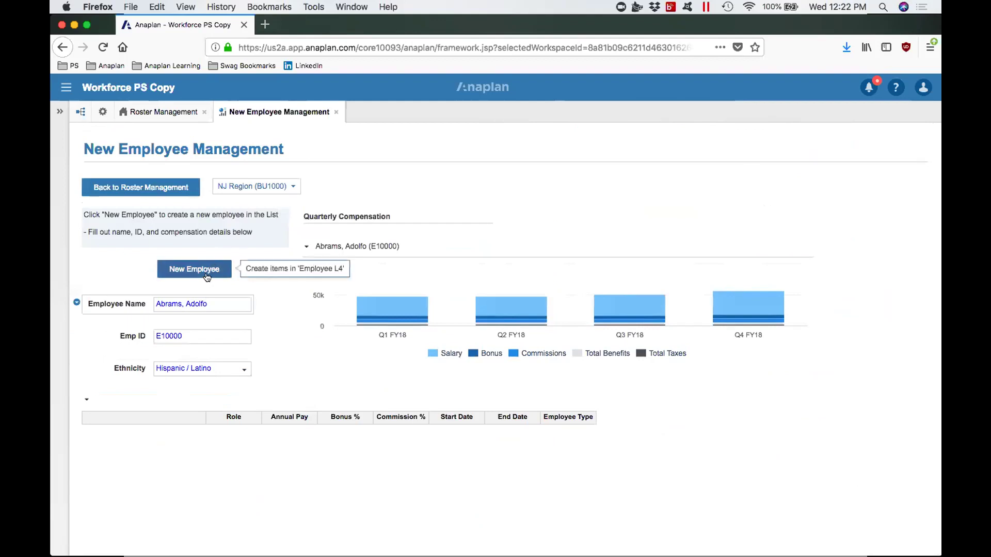
Step: Enter the new employee's full name and employee ID, and set the ethnicity to American Indian / Alaska Native
click(196, 300)
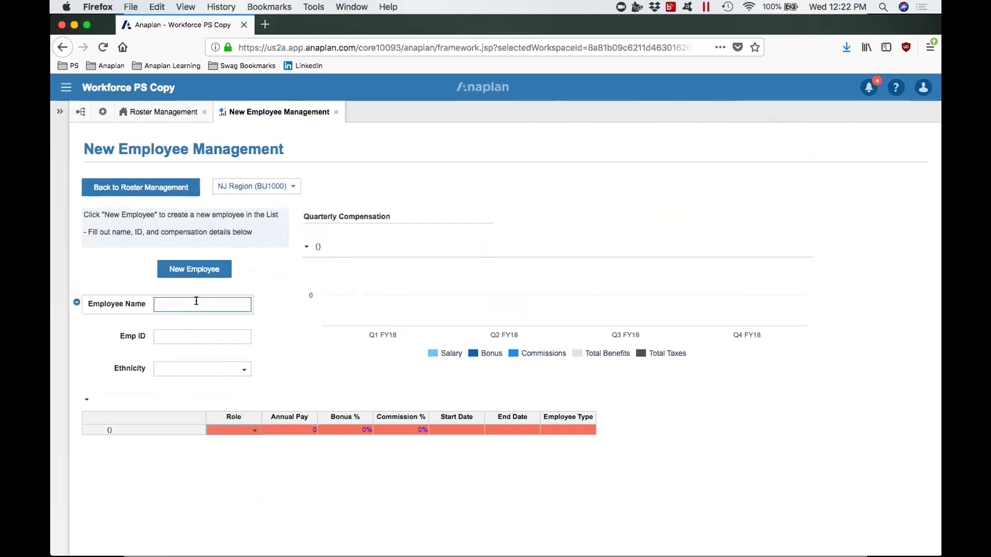
text(Smith, Jane)
key(Tab)
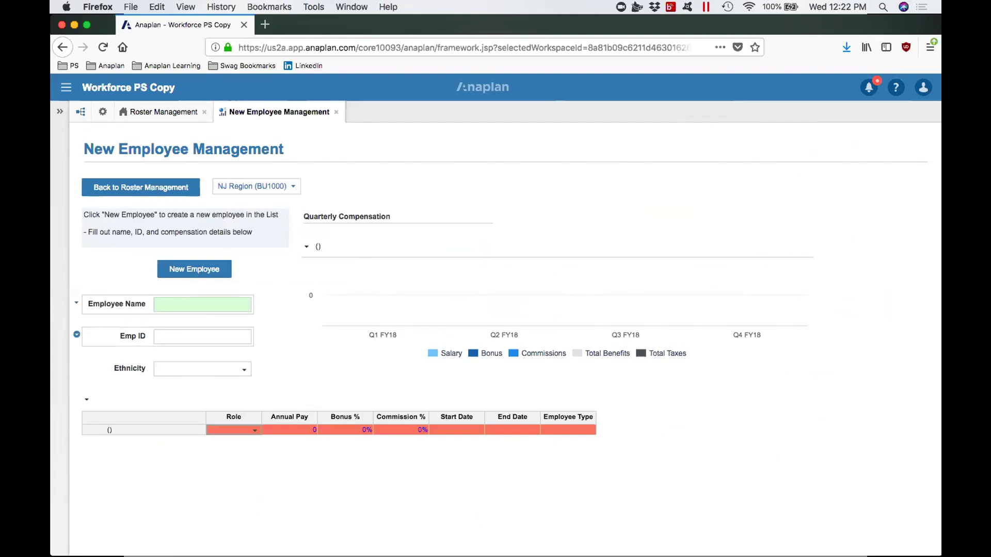
text(E1005)
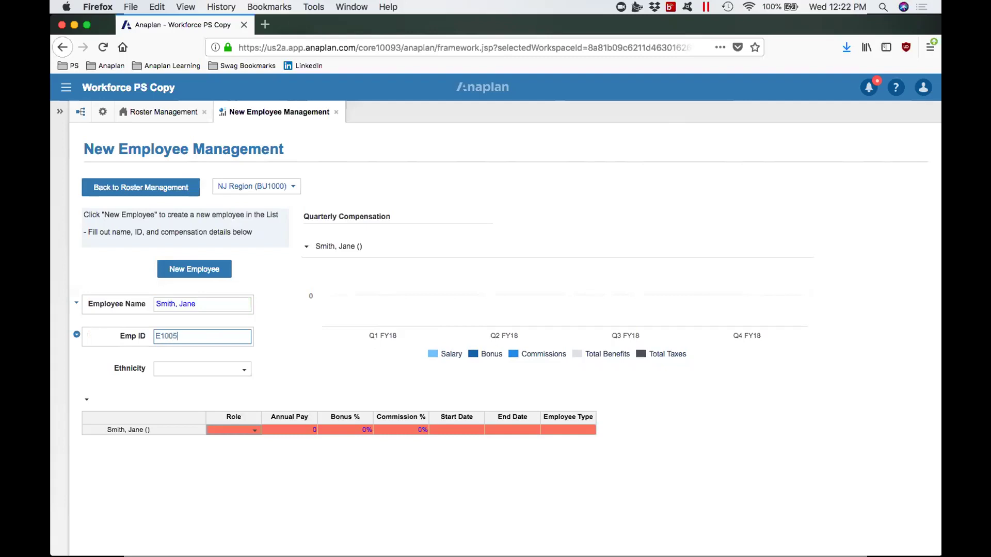
key(Tab)
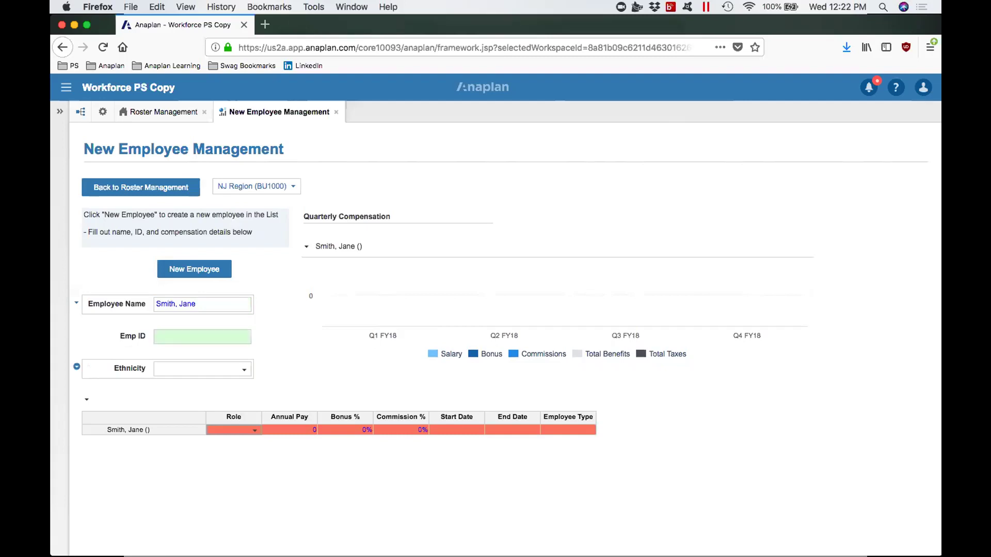
click(243, 371)
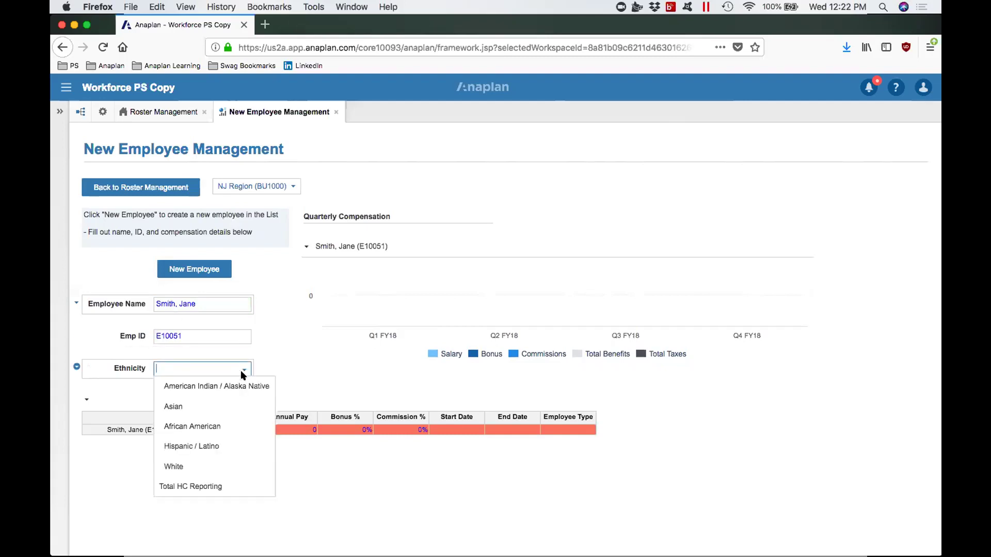
click(222, 386)
Step: Set the new employee's role to IT Manager with an annual pay of 105,000 and a 10% bonus
click(228, 431)
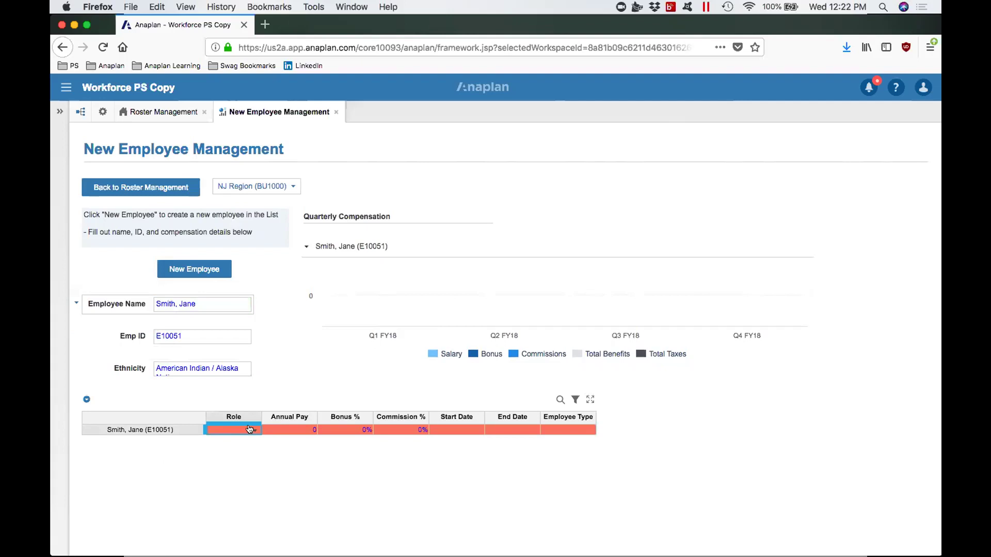
click(249, 430)
click(255, 352)
key(Tab)
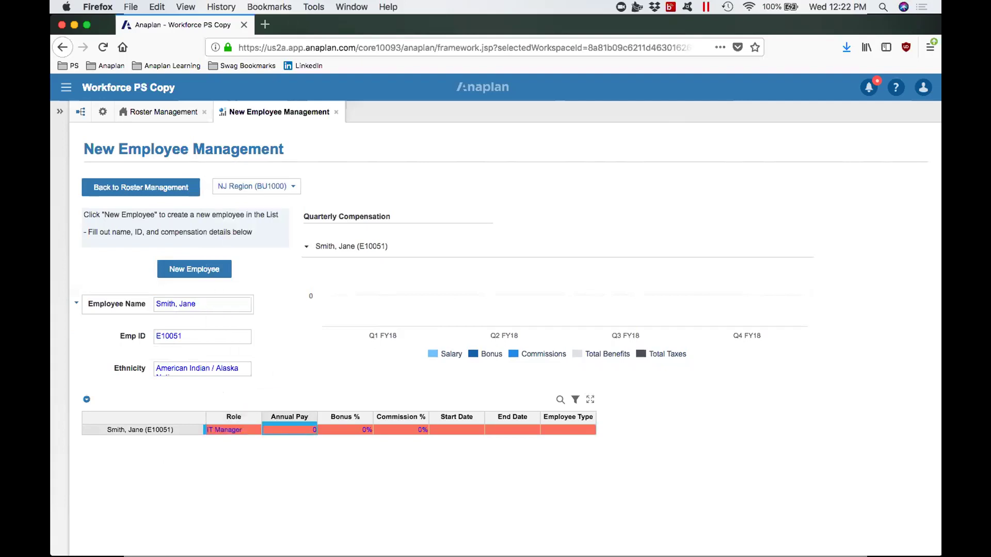
text(105000)
key(Tab)
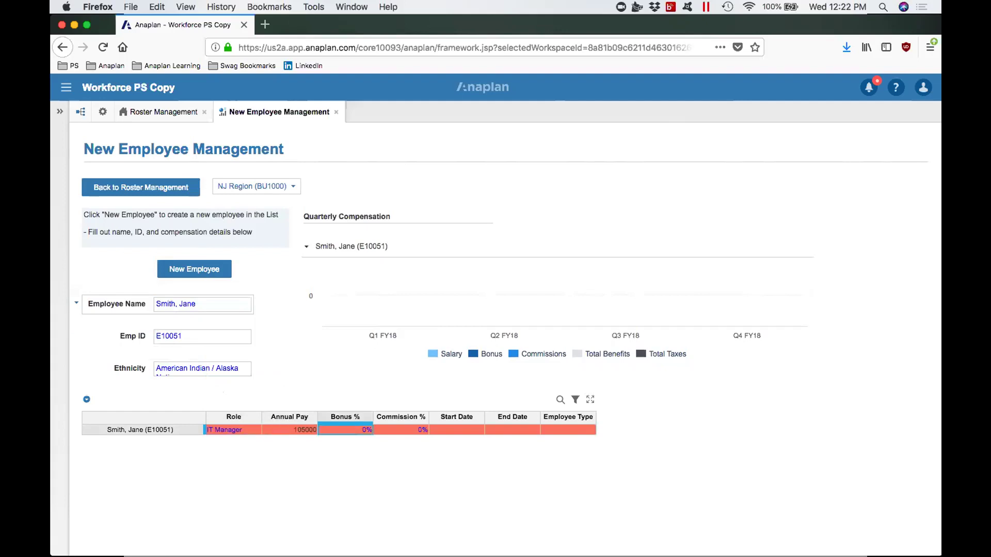
text(10)
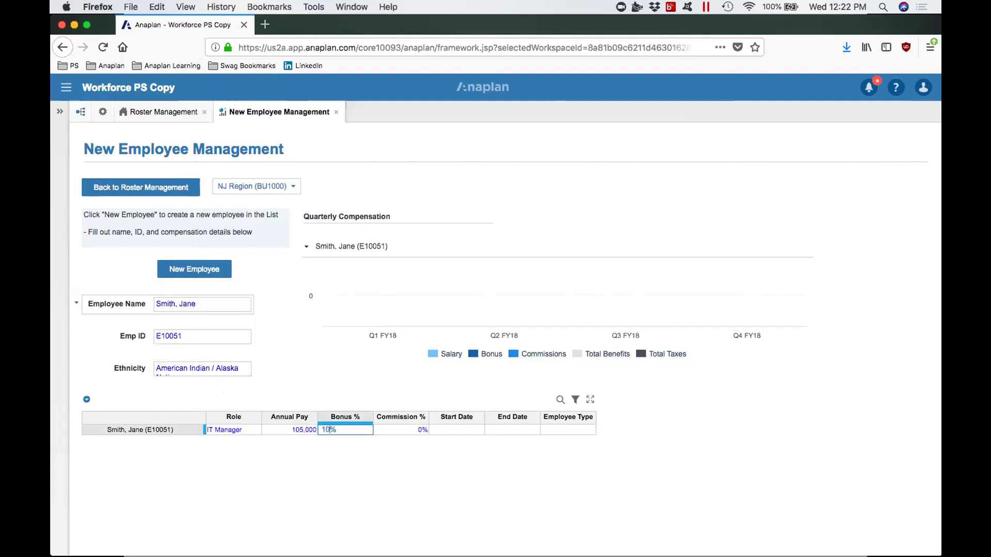
key(Tab)
key(Tab)
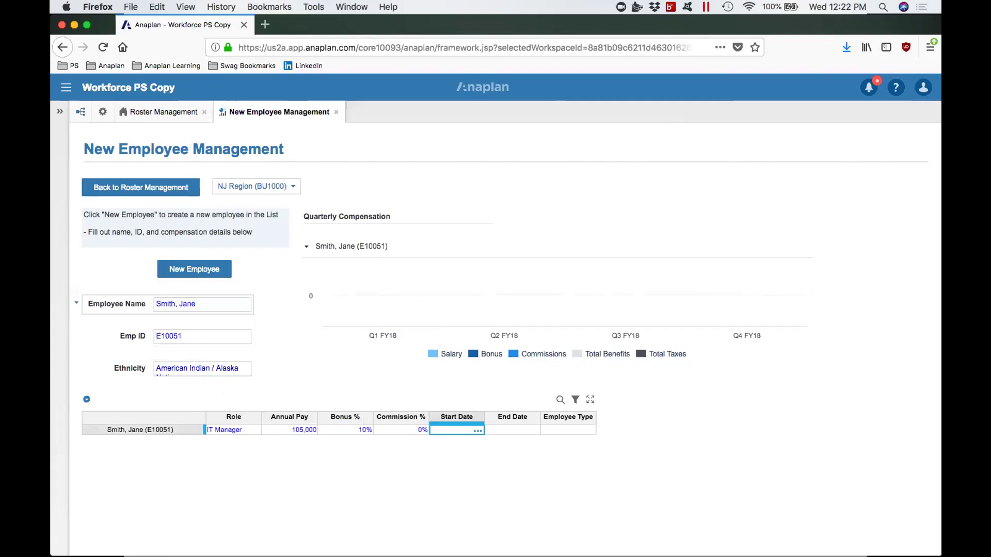
Step: Set the new employee's start date to 1/8/2018
click(477, 431)
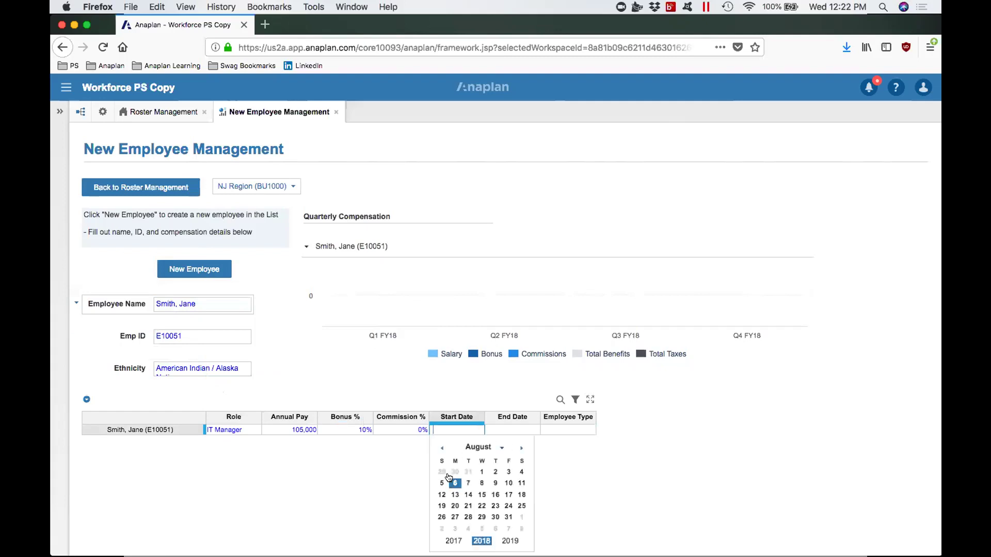
click(442, 449)
click(442, 448)
click(443, 449)
click(442, 448)
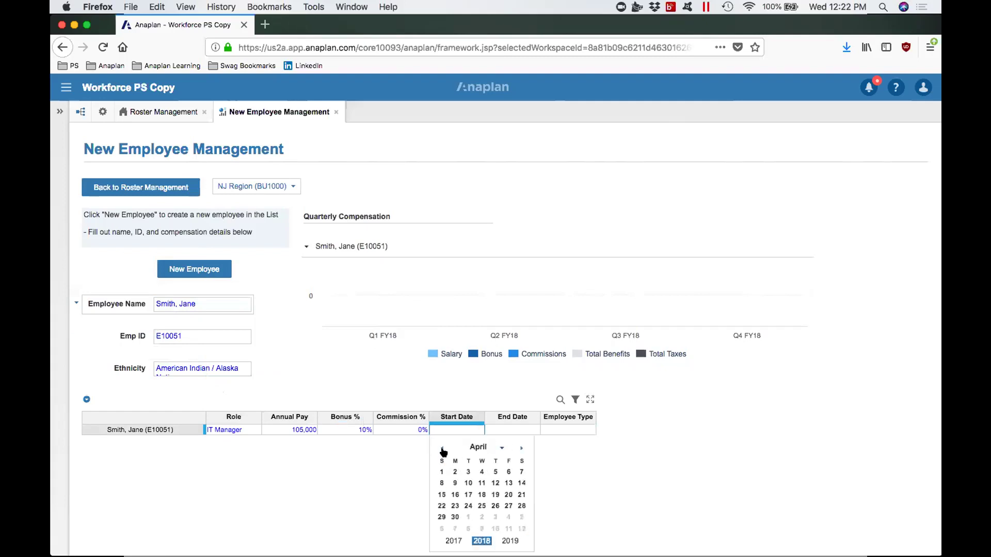
click(442, 448)
click(442, 448)
click(442, 448)
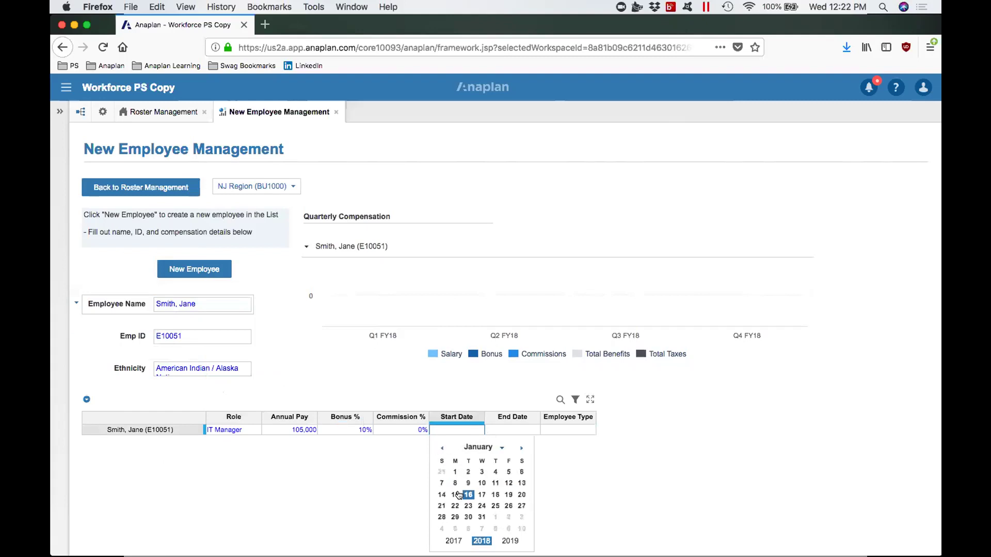
click(455, 484)
Step: Set the new employee's type to FT
click(567, 430)
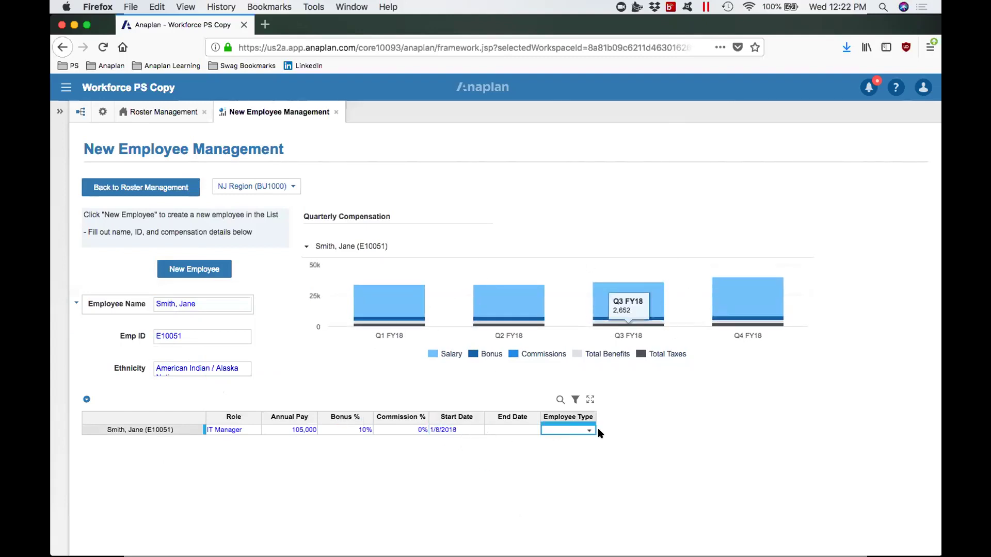
click(589, 432)
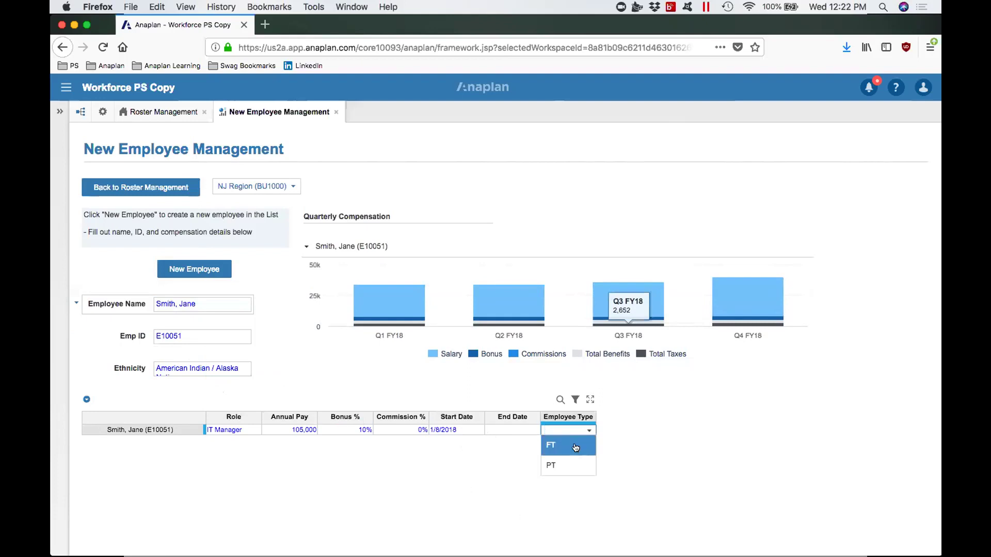
click(575, 447)
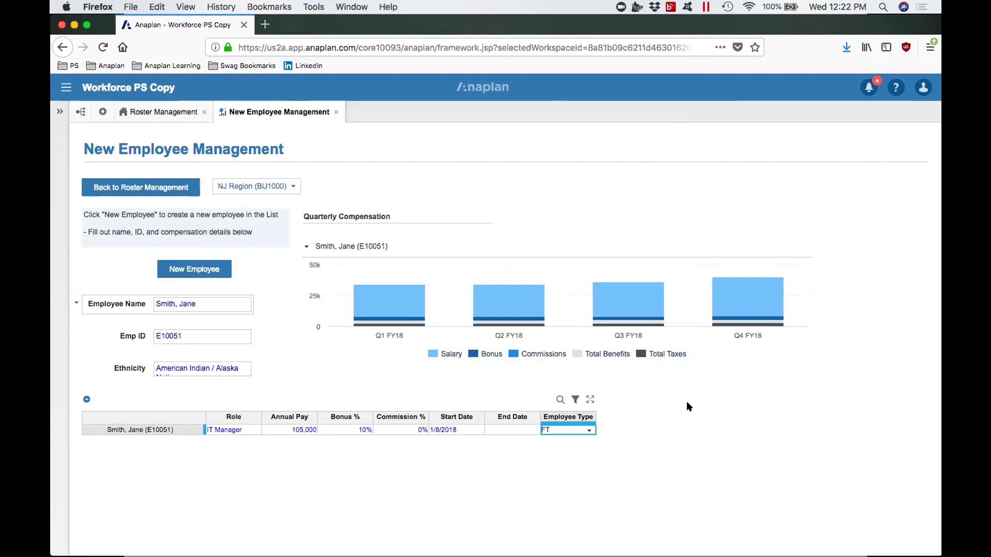
click(686, 407)
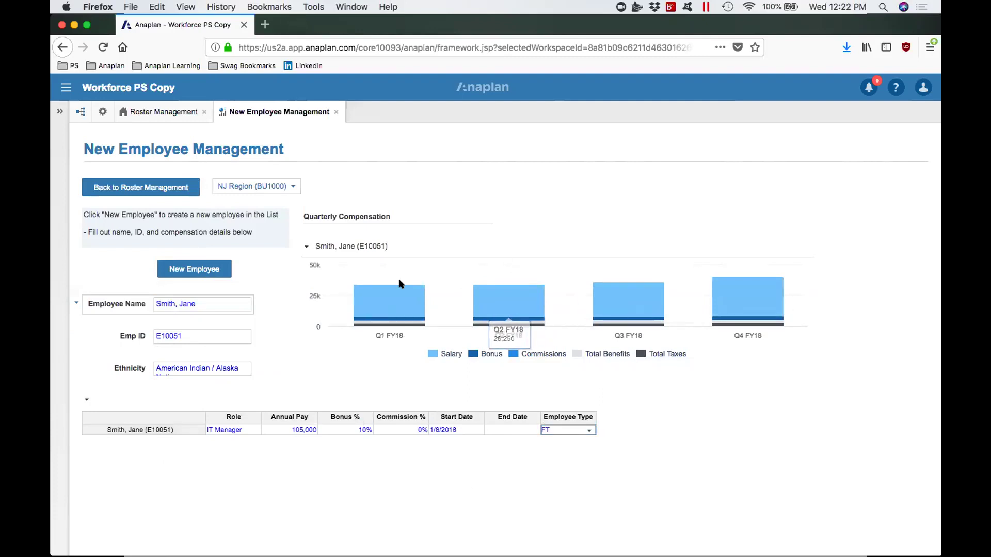
Step: Return to Roster Management and review the NJ Region charts, headcount adjustments, compensation summary and employee list
click(183, 191)
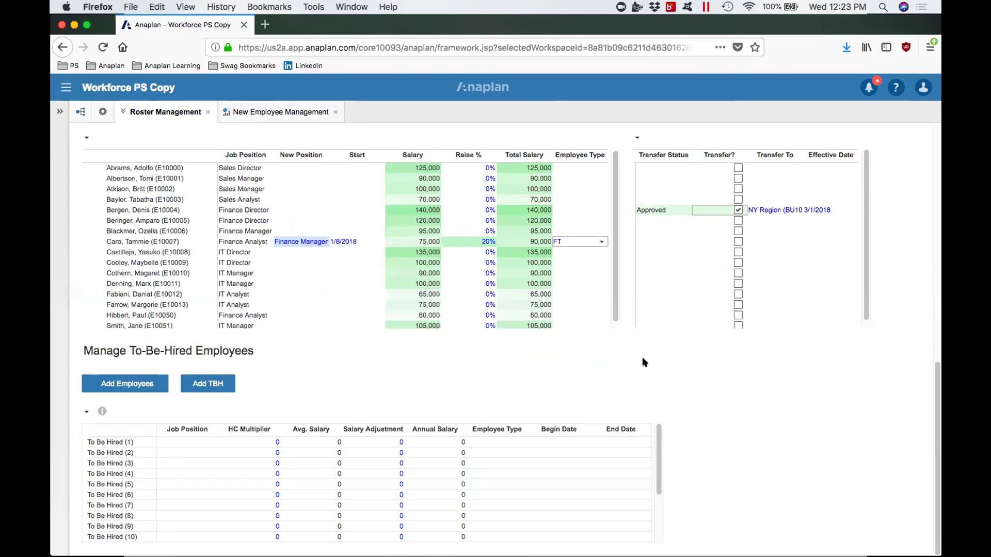
scroll(881, 339, up, 5)
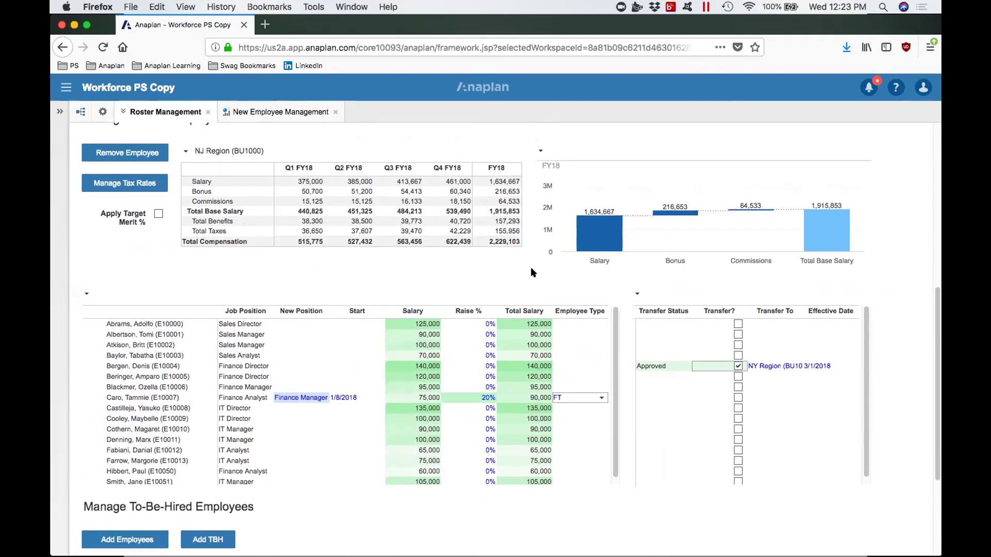
scroll(533, 272, up, 1)
scroll(533, 272, up, 10)
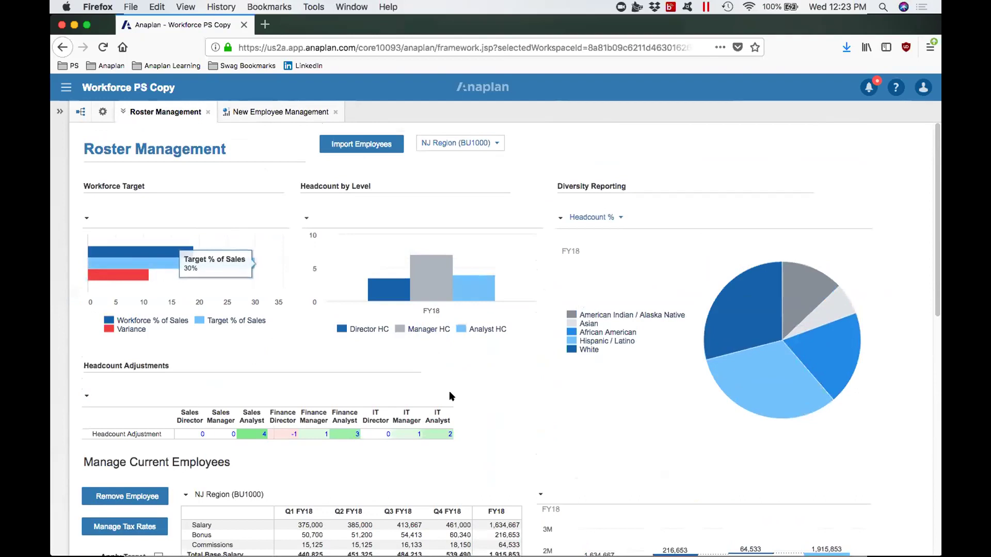
scroll(903, 434, down, 3)
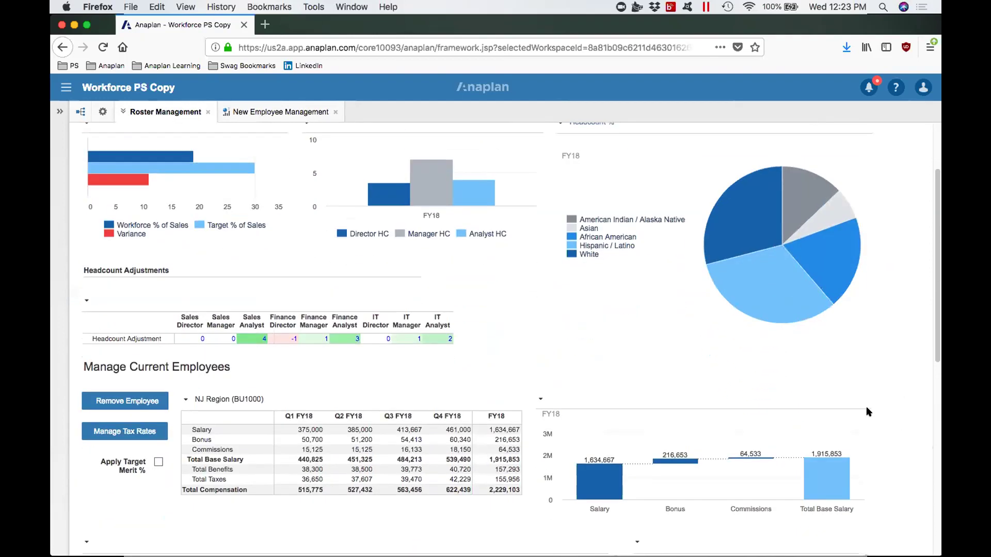
scroll(900, 413, down, 6)
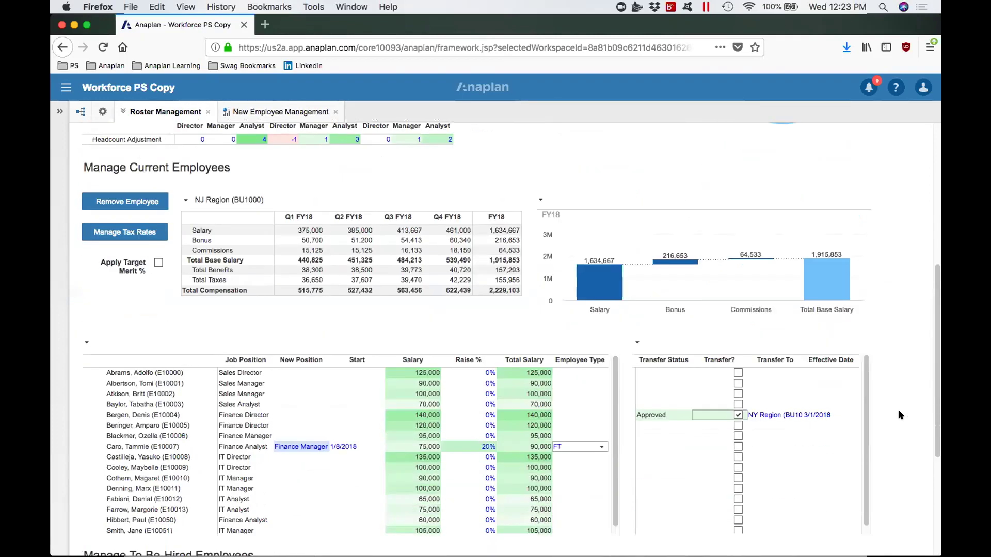
scroll(899, 414, up, 1)
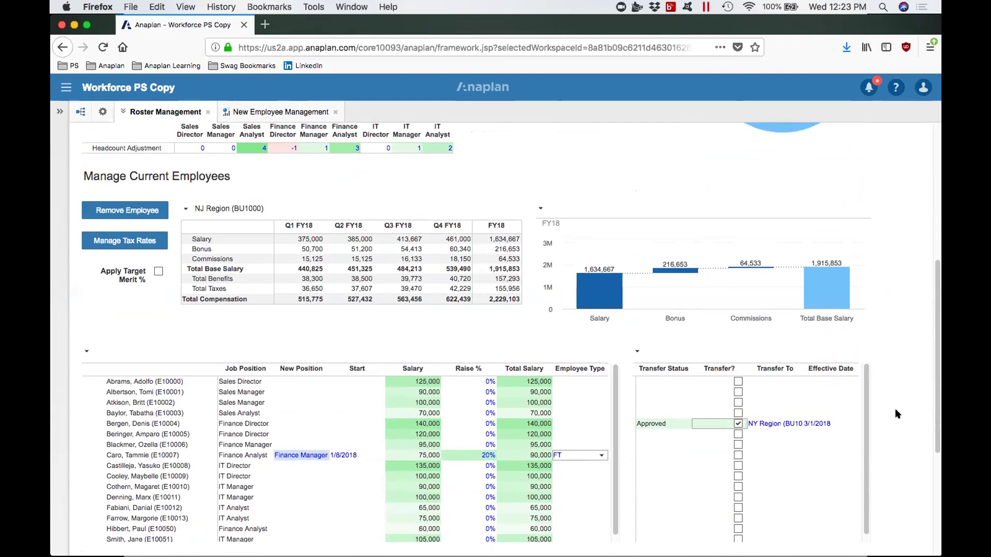
Step: Assign the job positions Sales Analyst, Finance Analyst and IT Analyst to To Be Hired (1), (2) and (3)
scroll(897, 414, down, 5)
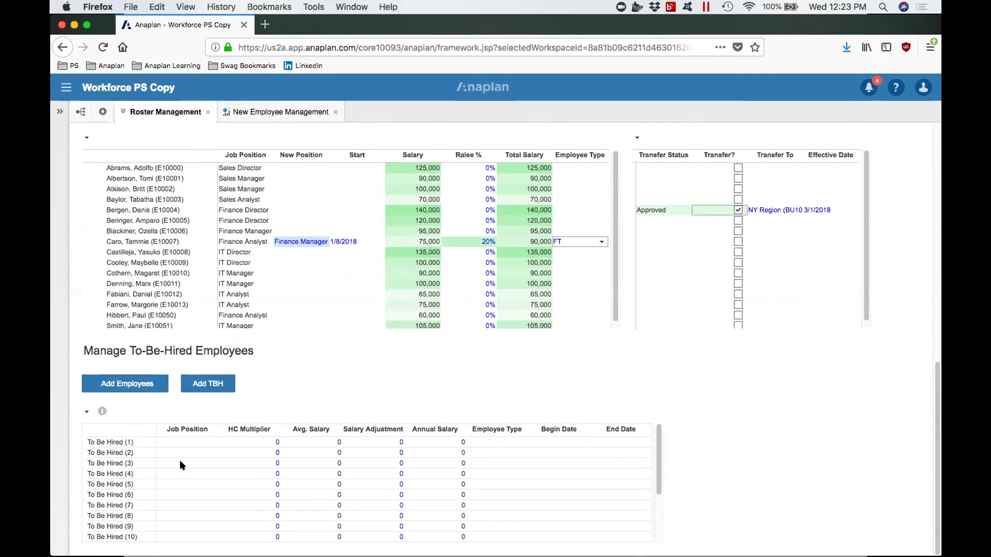
click(199, 442)
click(209, 445)
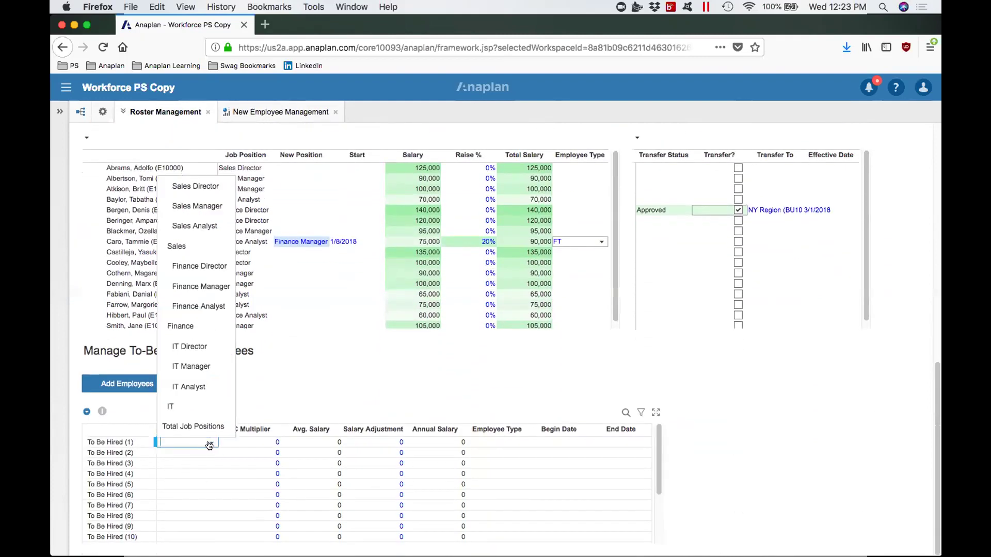
click(202, 225)
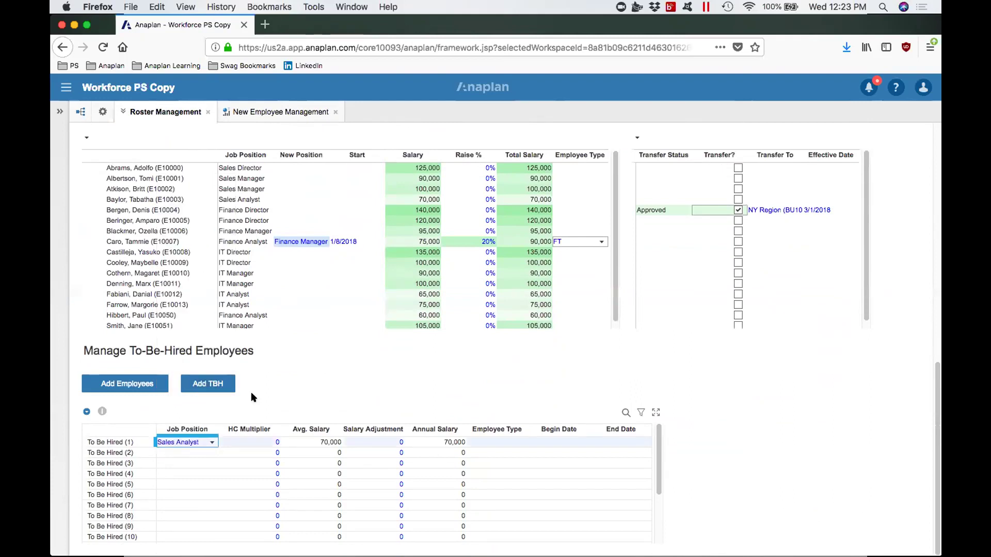
click(210, 454)
click(210, 453)
click(201, 318)
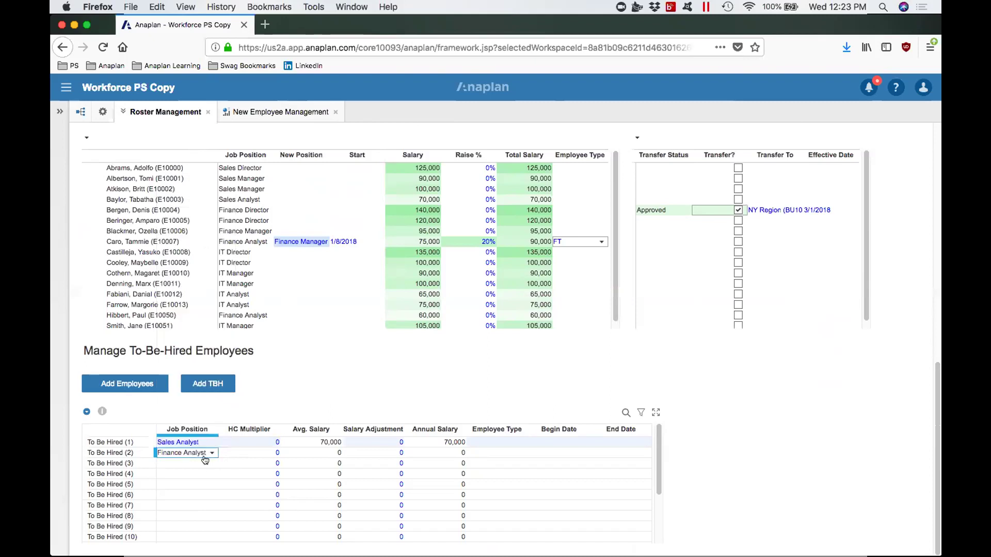
click(205, 463)
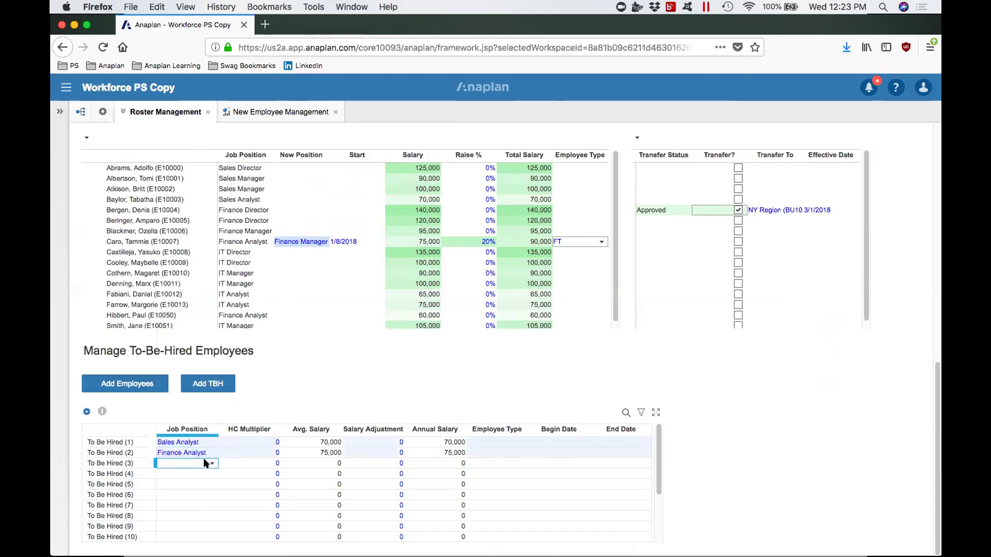
click(208, 464)
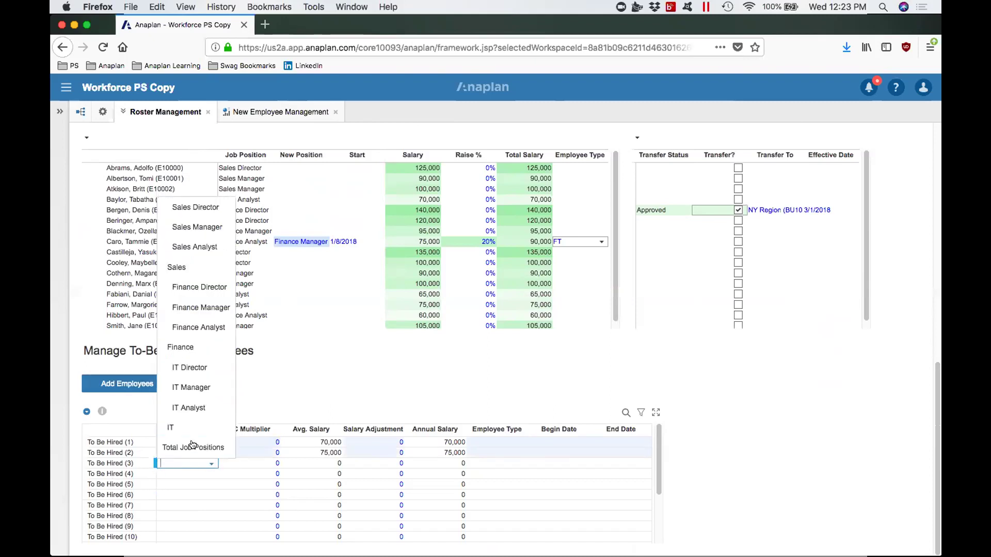
click(199, 408)
Step: Set the HC Multiplier to 4 for the Sales Analyst, 4 for the Finance Analyst and 2 for the IT Analyst hires
click(250, 442)
text(4)
key(Return)
text(4)
key(Return)
text(2)
key(Tab)
Step: Give the to-be-hired IT Analyst row a salary adjustment of 5,000
key(Tab)
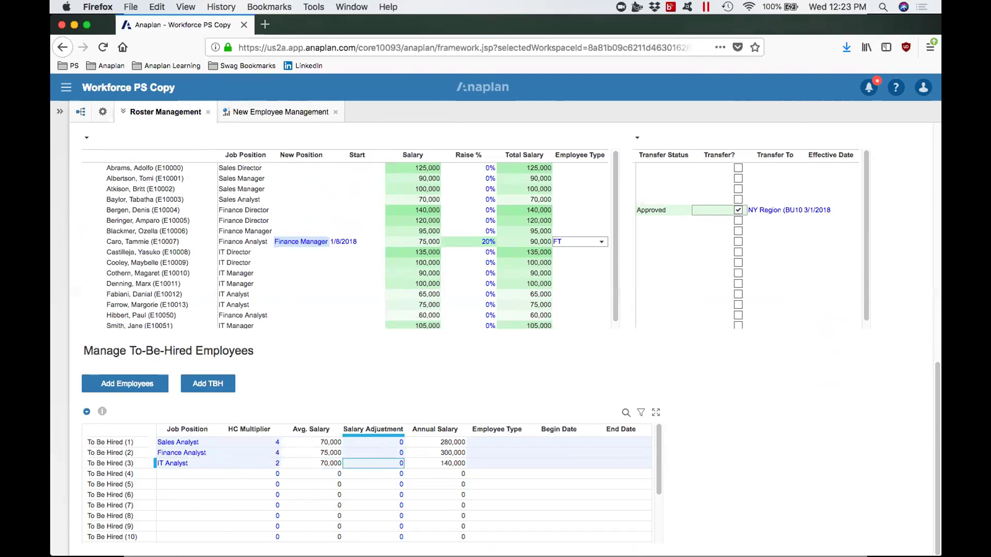
text(5000)
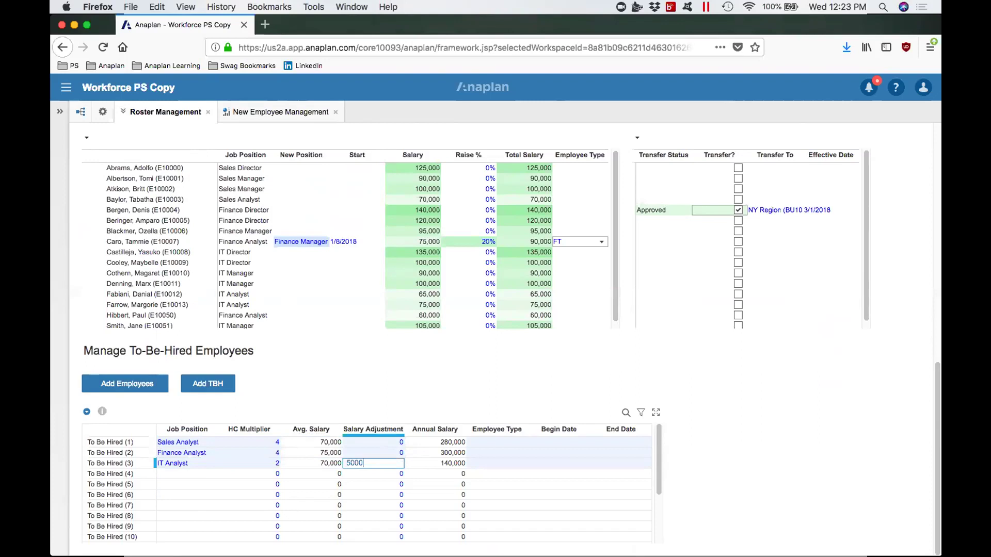
key(Tab)
key(Tab)
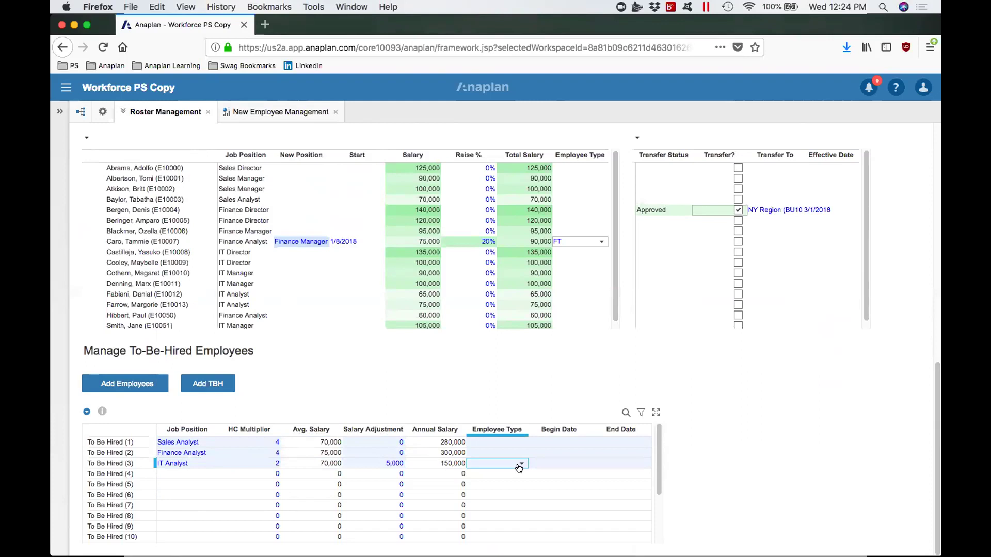
Step: Set the employee type to FT for all three to-be-hired analyst rows
click(509, 442)
click(520, 444)
click(507, 458)
click(518, 454)
click(519, 456)
click(507, 465)
click(519, 464)
click(520, 464)
click(487, 480)
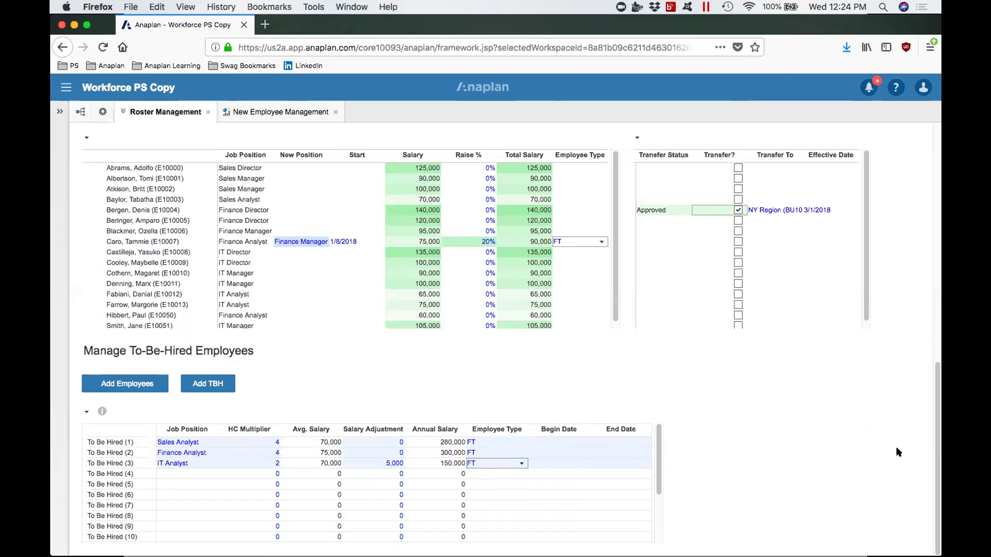
Step: Examine the Workforce Target, Headcount by Level and Diversity Reporting charts for the effect of the planned hires
scroll(905, 432, up, 5)
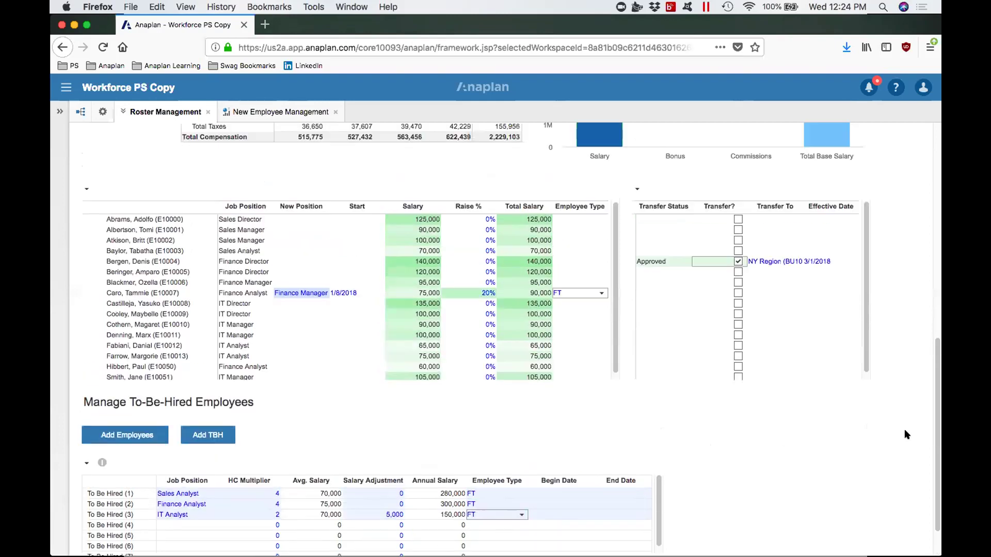
scroll(904, 418, up, 2)
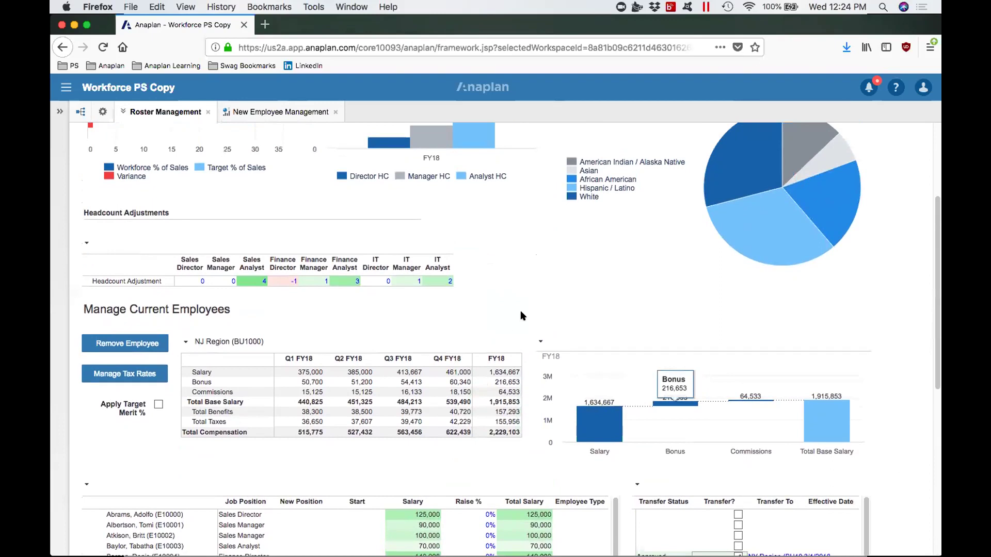
scroll(521, 314, up, 2)
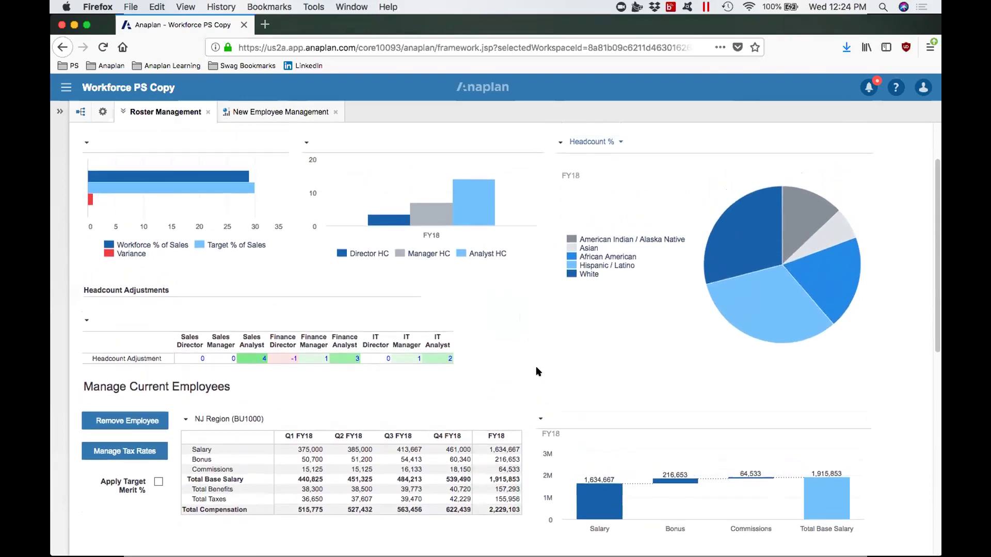
scroll(195, 200, up, 1)
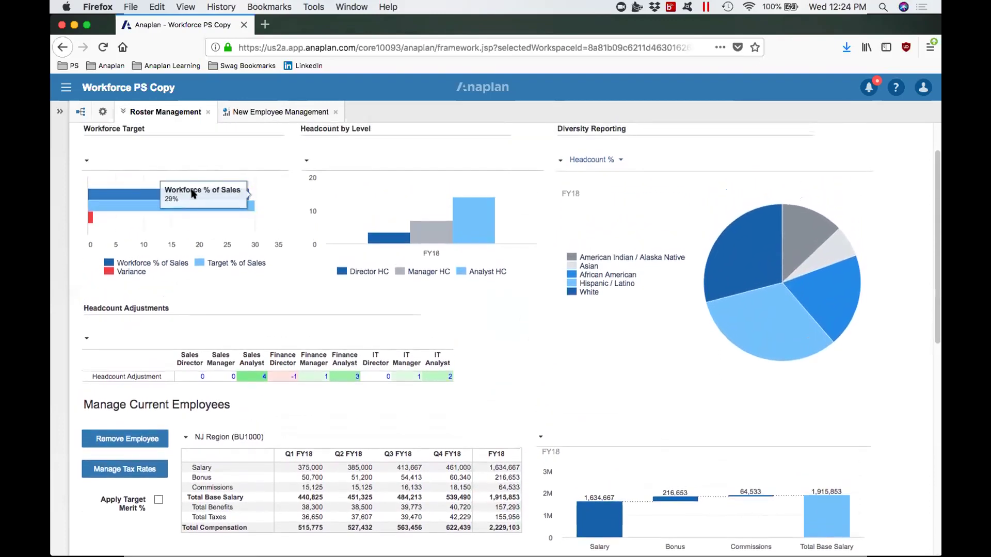
mouse_move(238, 213)
mouse_move(235, 196)
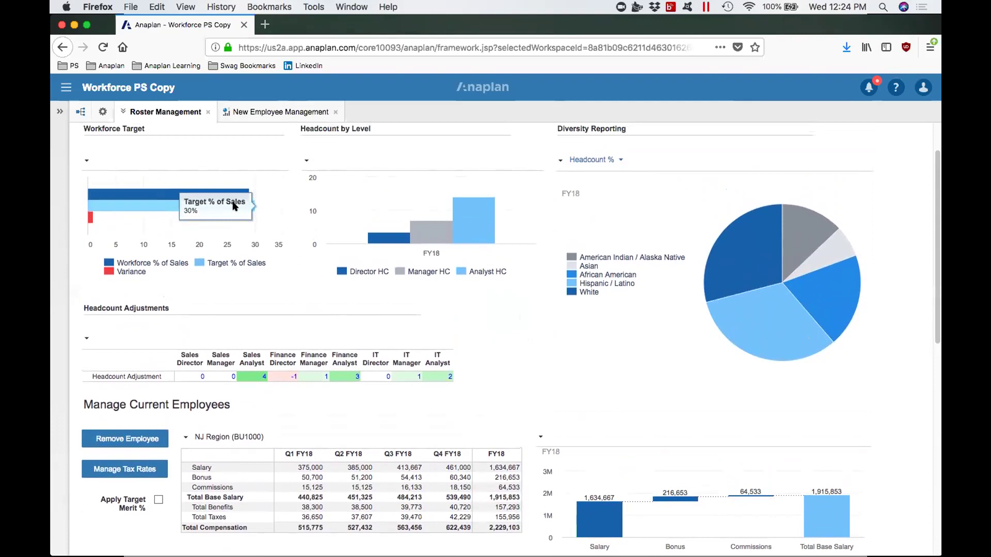
scroll(488, 351, up, 1)
mouse_move(492, 229)
mouse_move(432, 272)
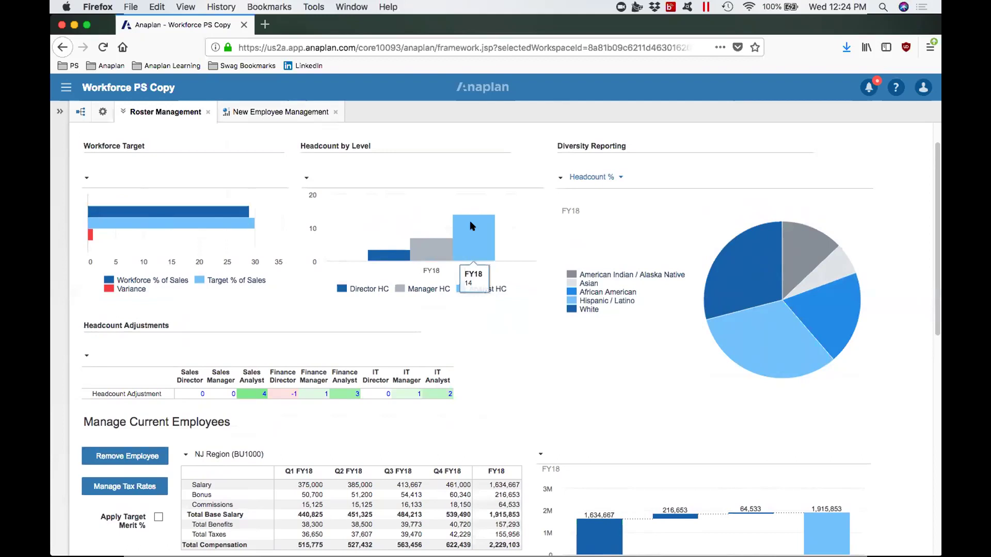
mouse_move(727, 279)
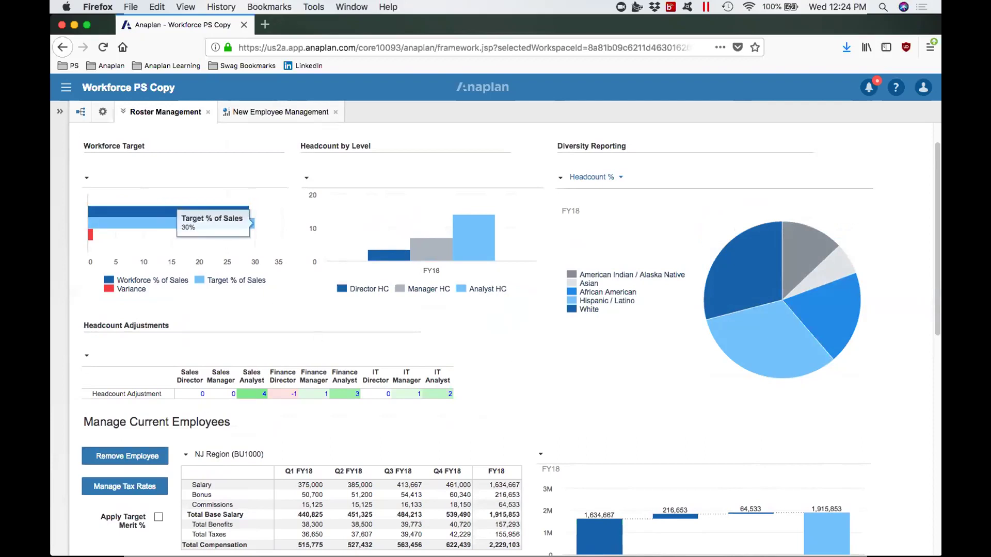
Step: Apply the target merit percentage to the NJ Region's current employees and compare Workforce % of Sales with its target
click(158, 517)
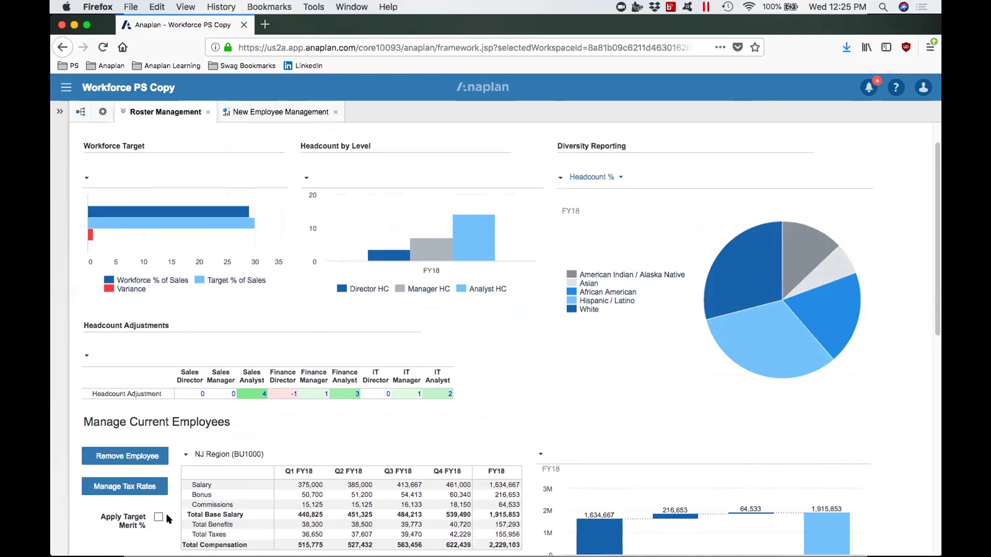
click(160, 517)
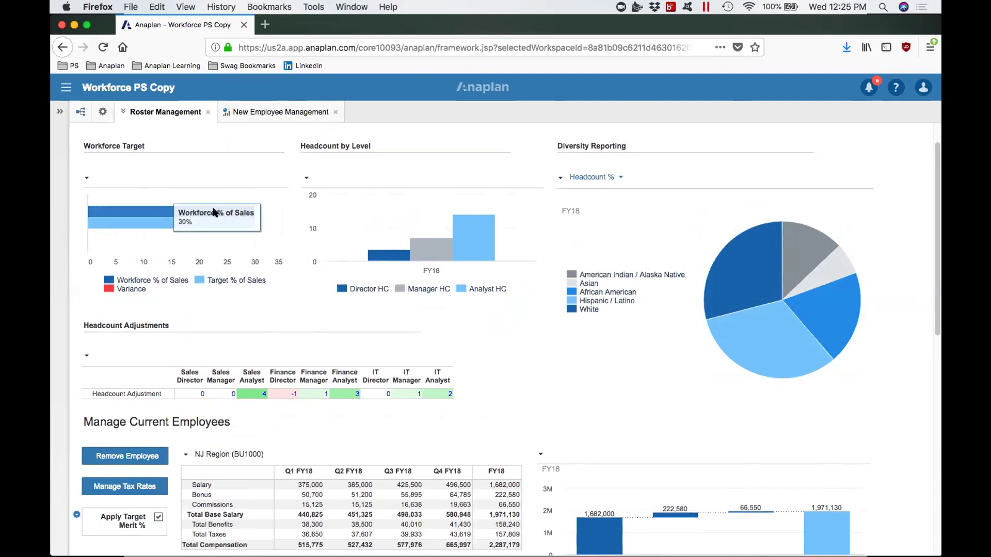
mouse_move(211, 224)
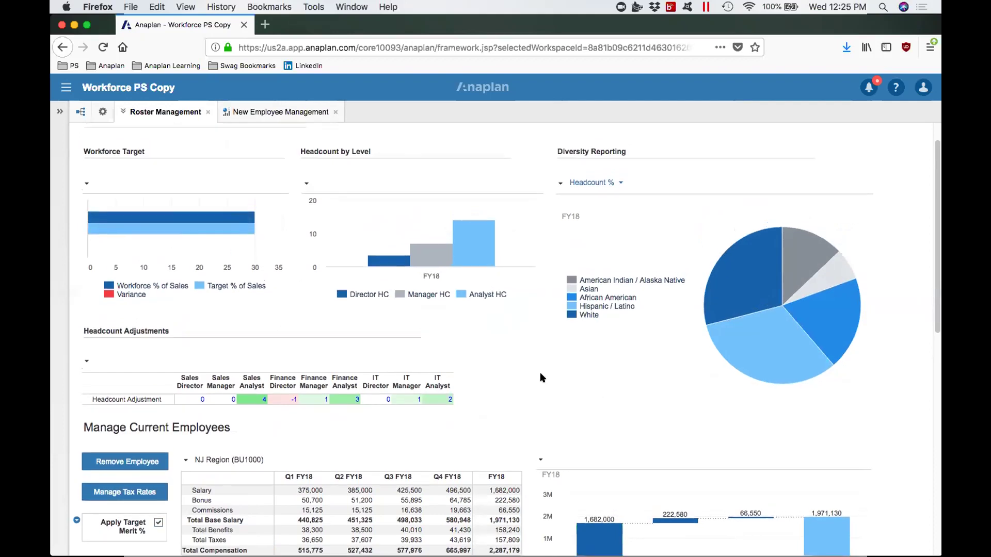
scroll(539, 373, up, 2)
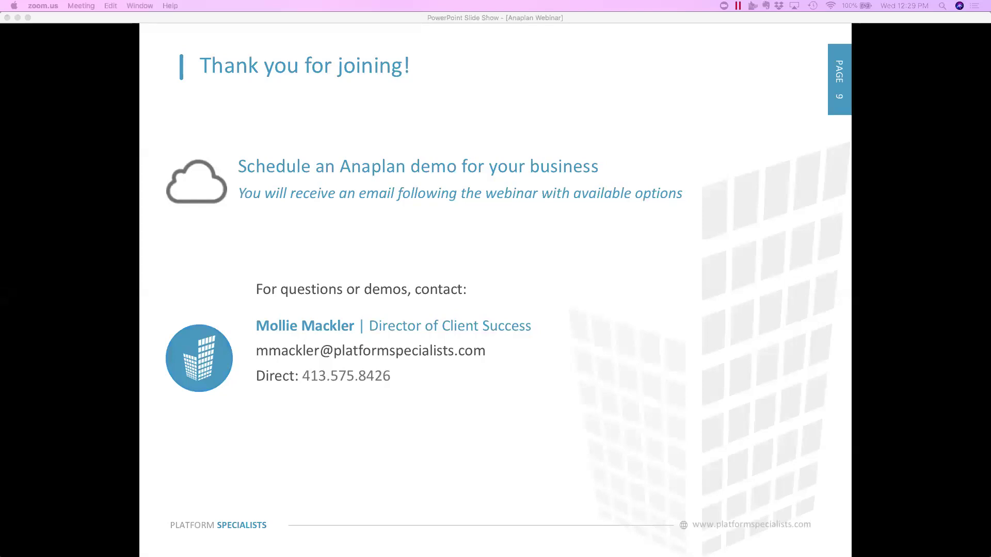
click(407, 115)
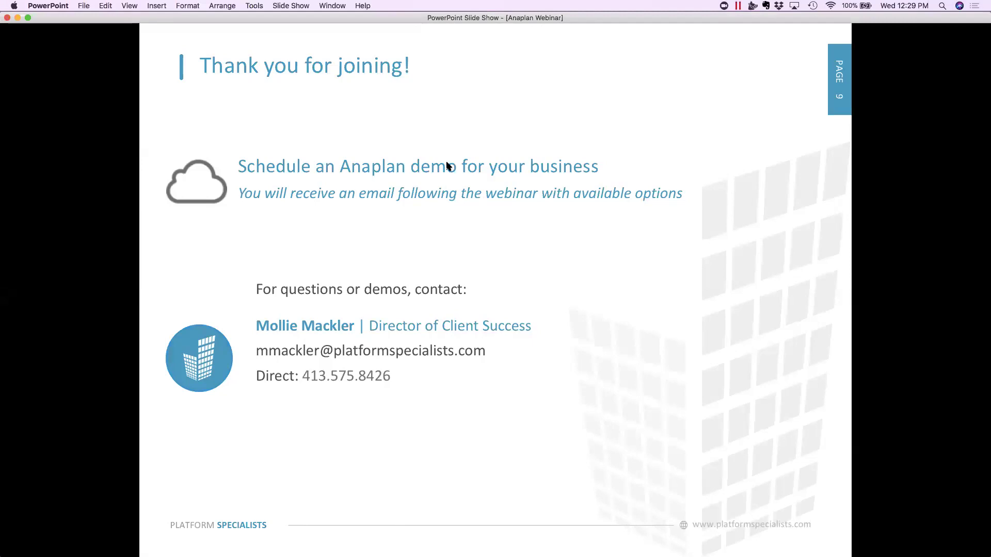